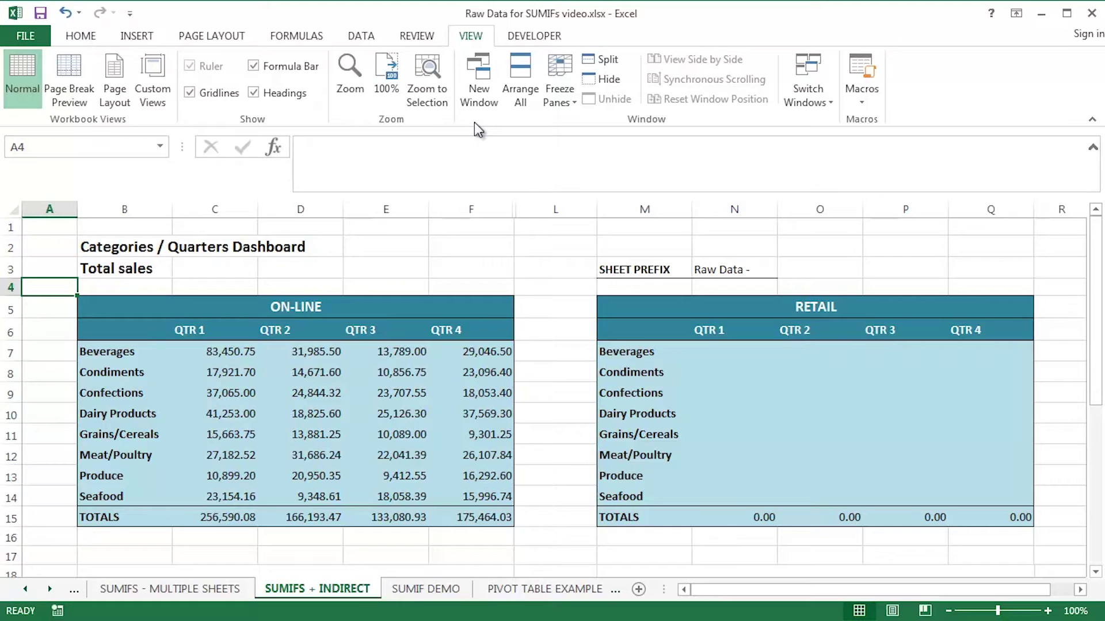
key("Down")
key("Down")
key("Down")
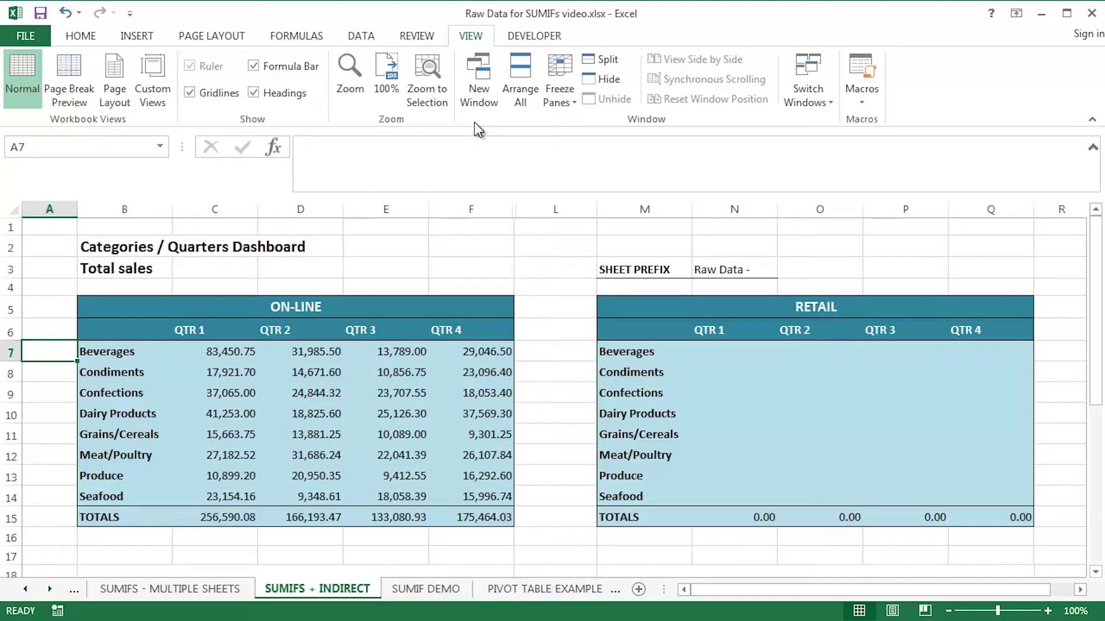
- On the SUMIFS - SINGLE SHEET sheet, examine the SUMIFS formula in cell C7 and its highlighted references
left_click(26, 589)
left_click(214, 592)
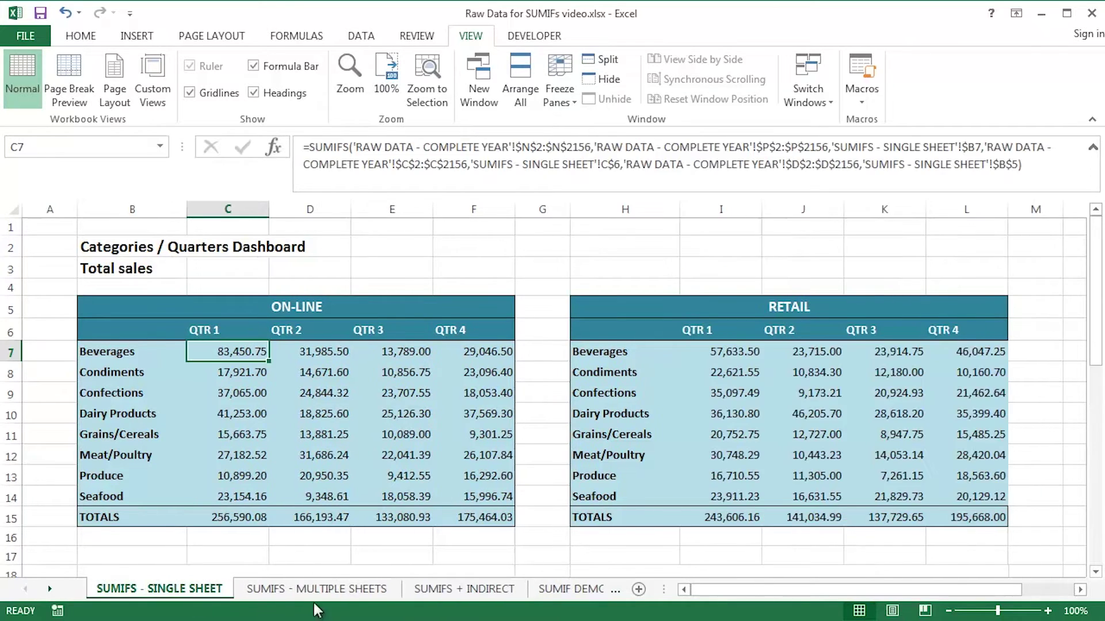
scroll(340, 490, "up", 4)
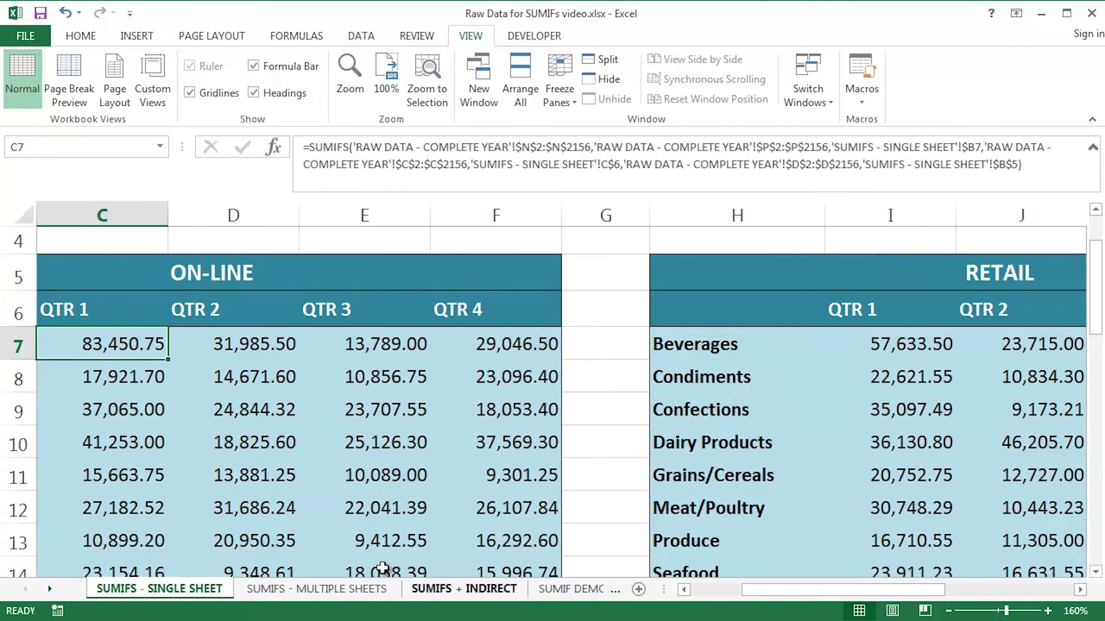
key("F2")
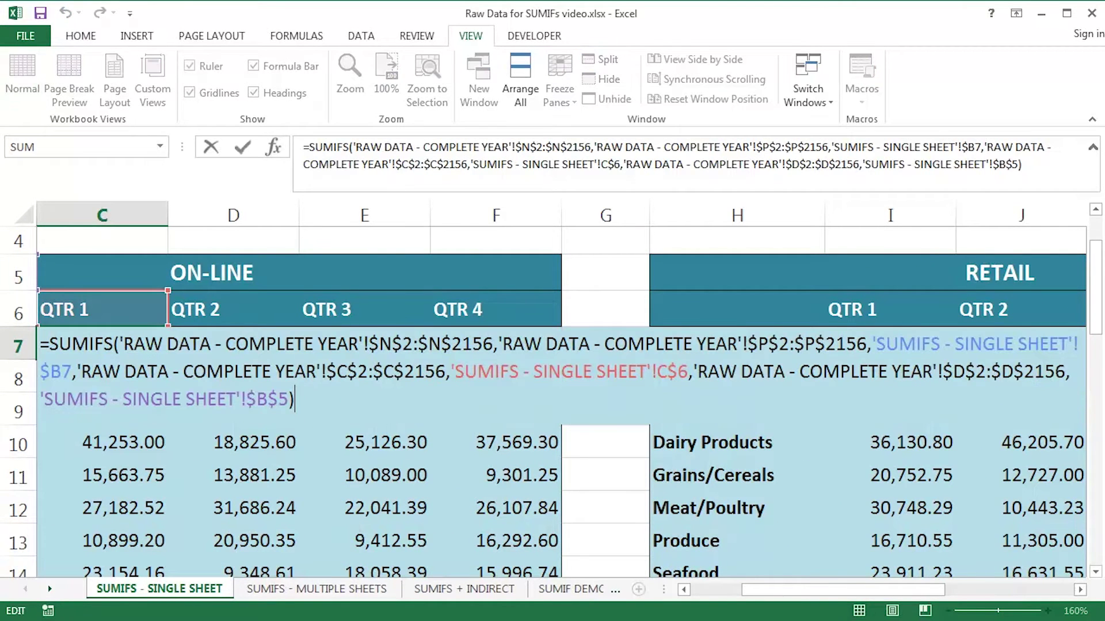
left_click_drag(896, 585, 870, 587)
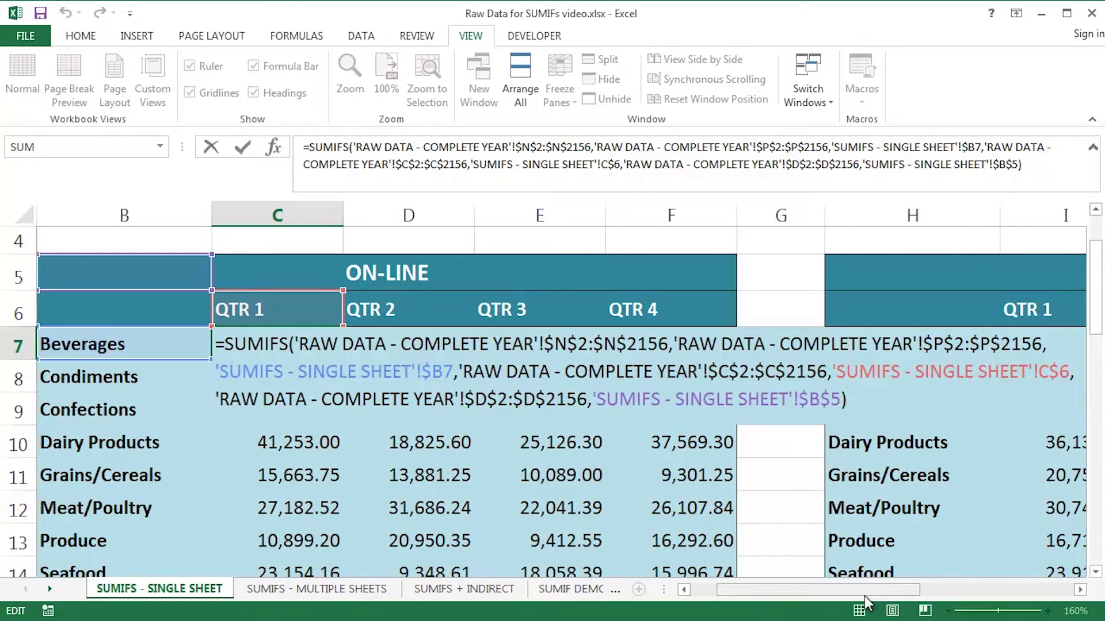
key("ctrl+Return")
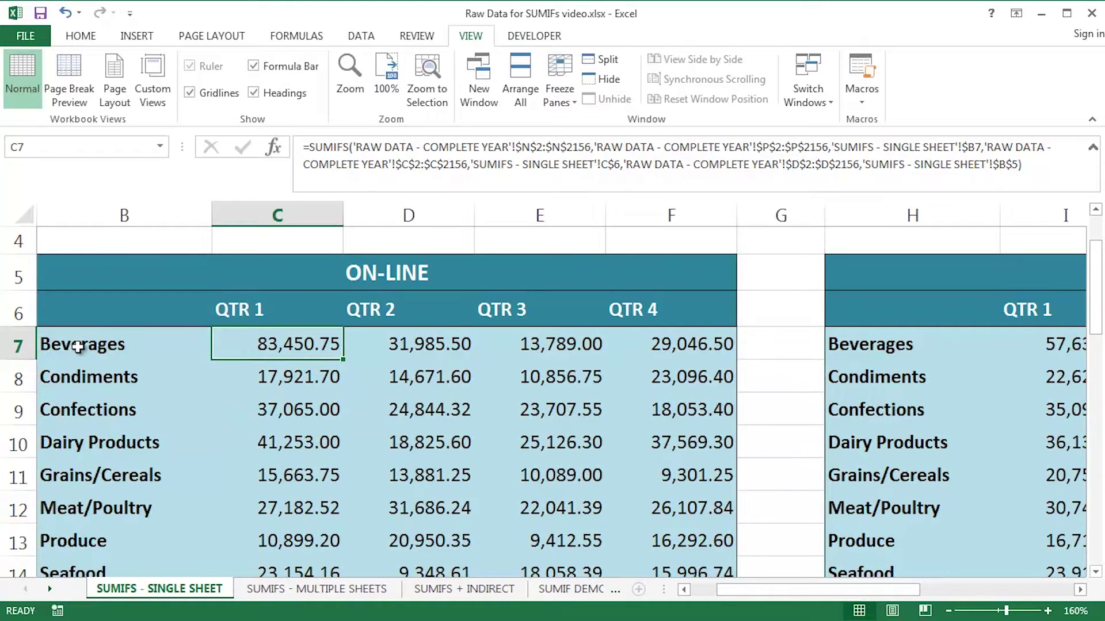
- Inspect the ON-LINE category labels and quarter headers, the extents of both the ON-LINE and RETAIL tables, and cell C7
left_click_drag(86, 343, 124, 554)
left_click_drag(230, 314, 658, 315)
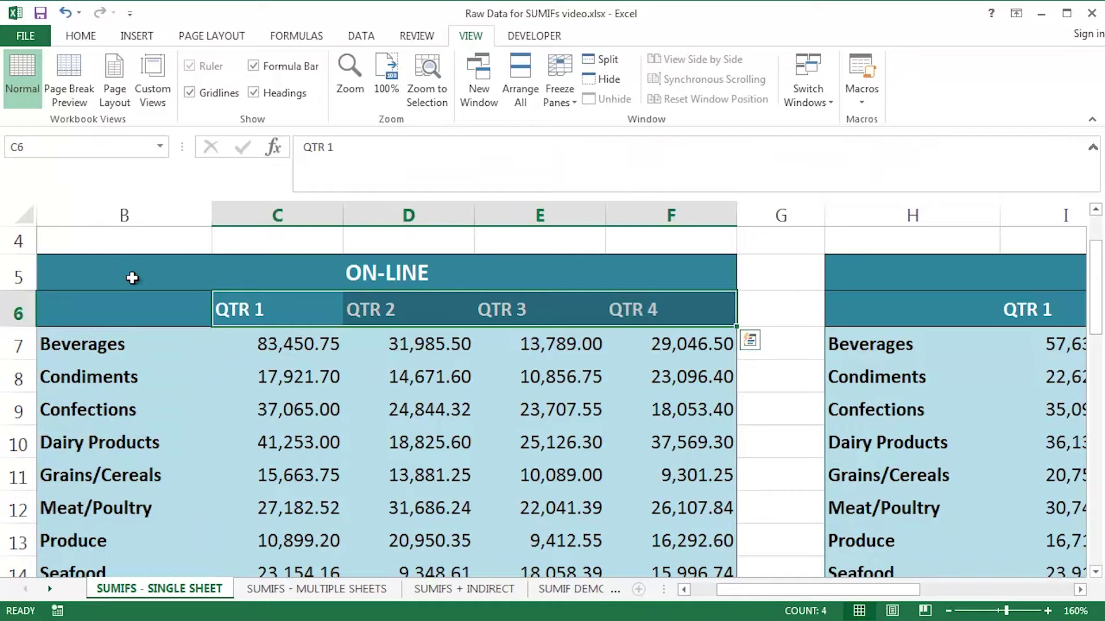
left_click(130, 276)
scroll(461, 338, "down", 3)
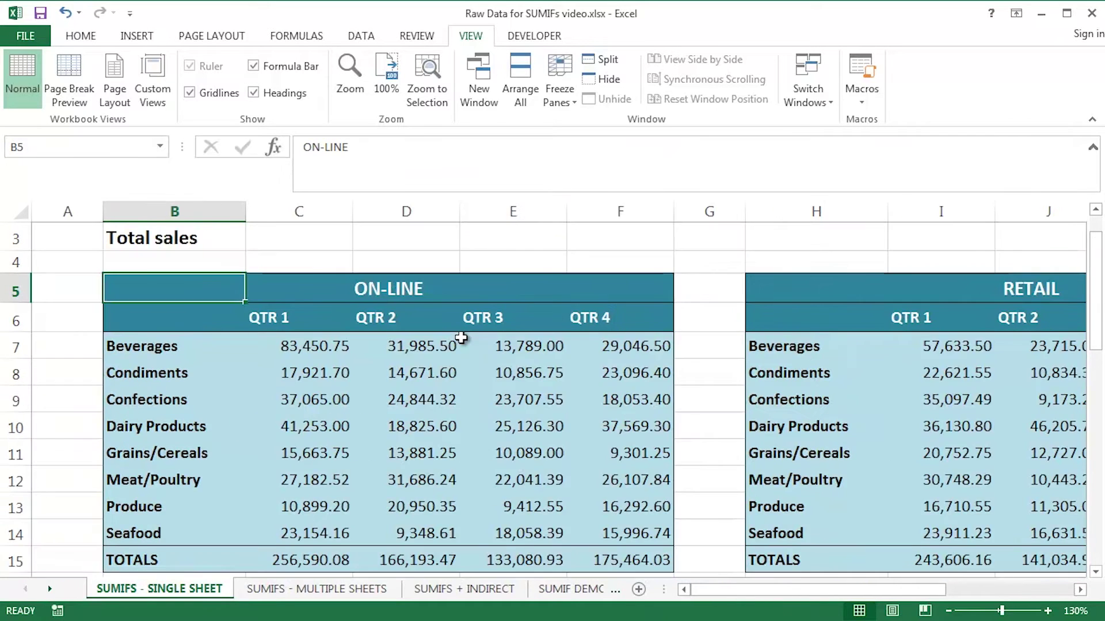
scroll(461, 337, "down", 1)
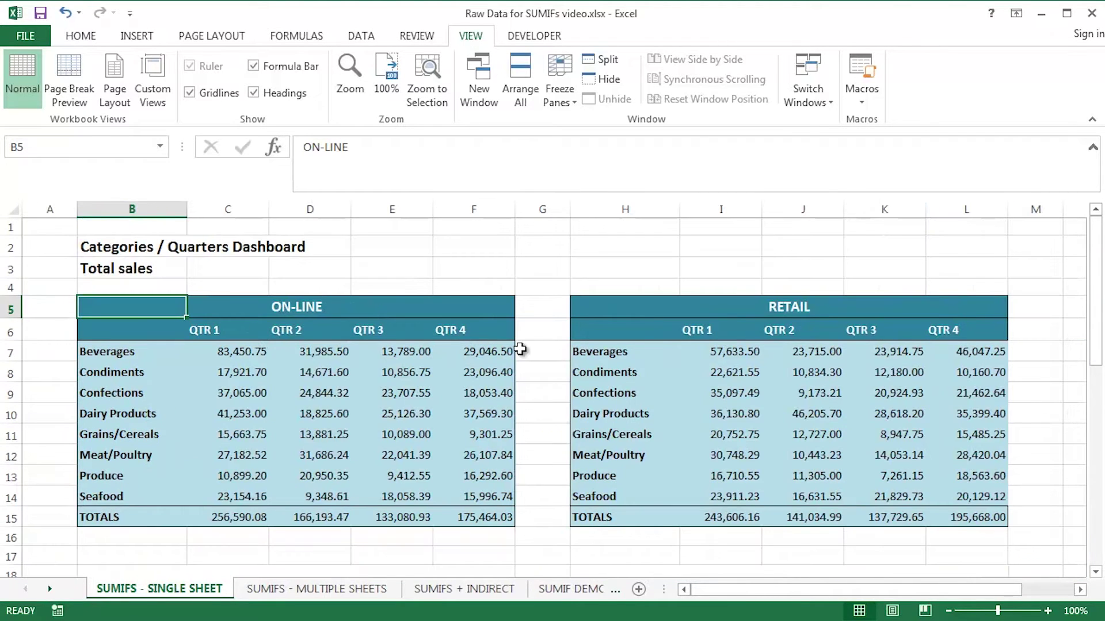
left_click_drag(129, 303, 506, 517)
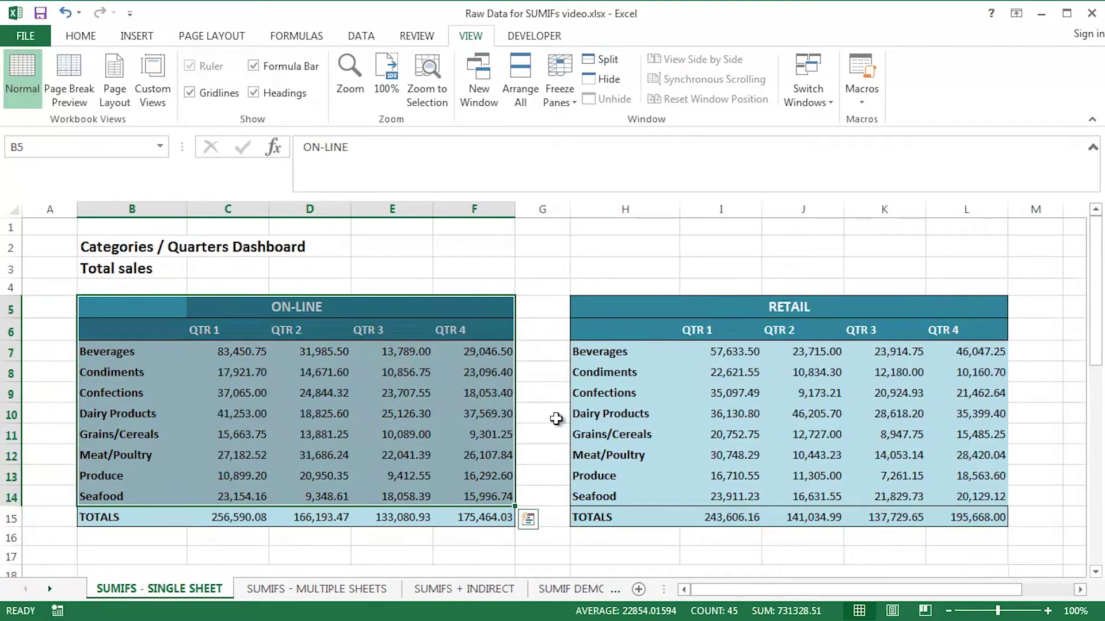
left_click(588, 309)
left_click_drag(687, 309, 996, 518)
left_click(246, 351)
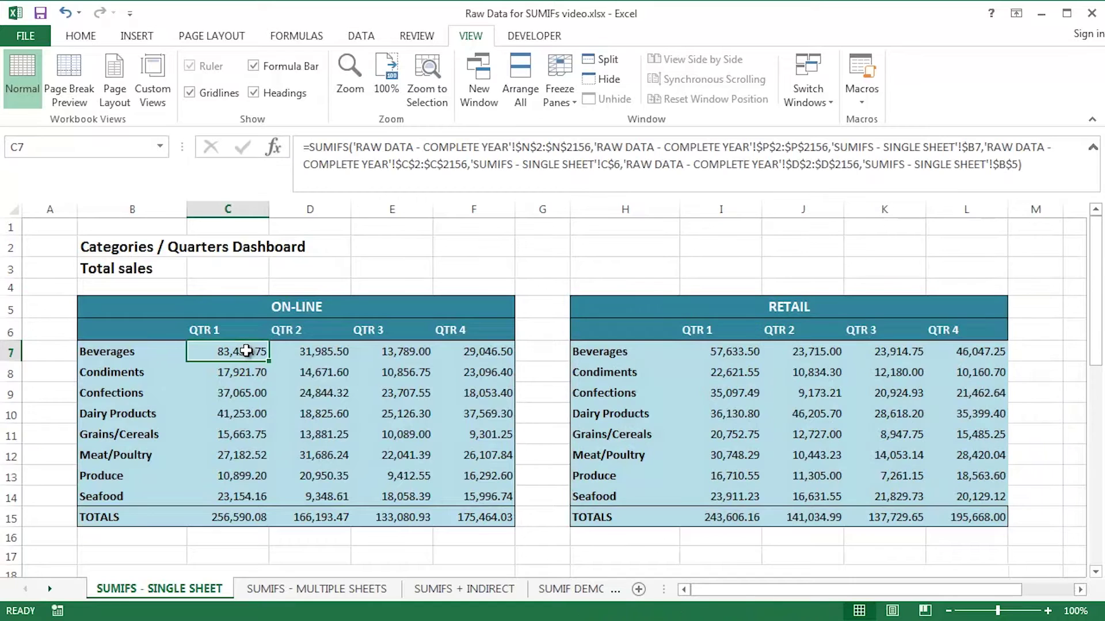
- On the SUMIFS - MULTIPLE SHEETS sheet, examine the ON-LINE Beverages QTR 1 formula in cell C7
left_click(301, 591)
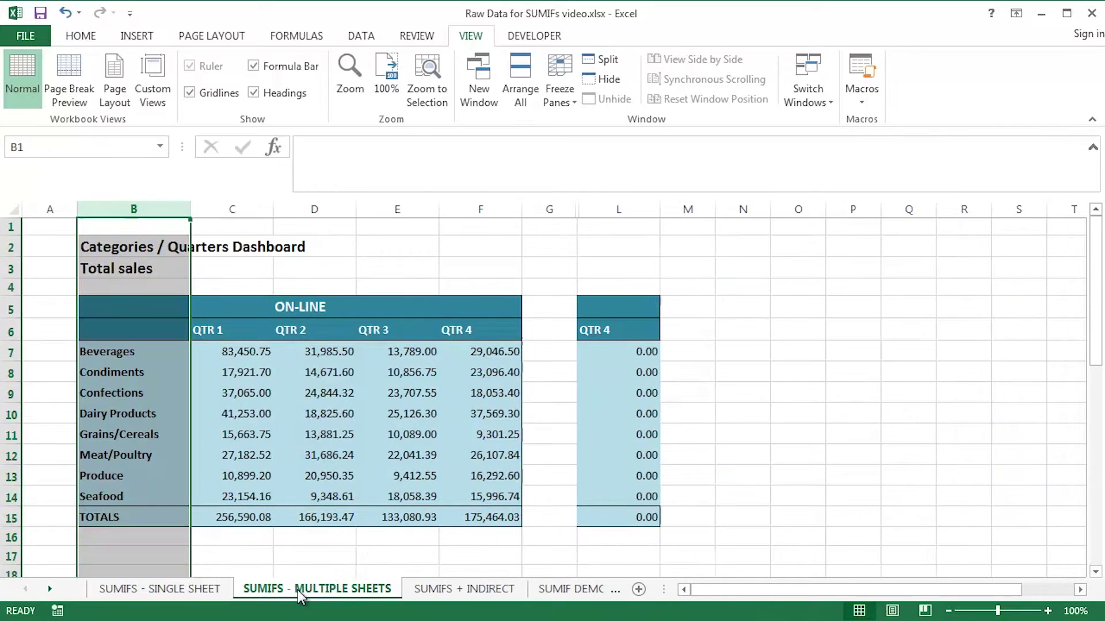
left_click(222, 352)
double_click(224, 355)
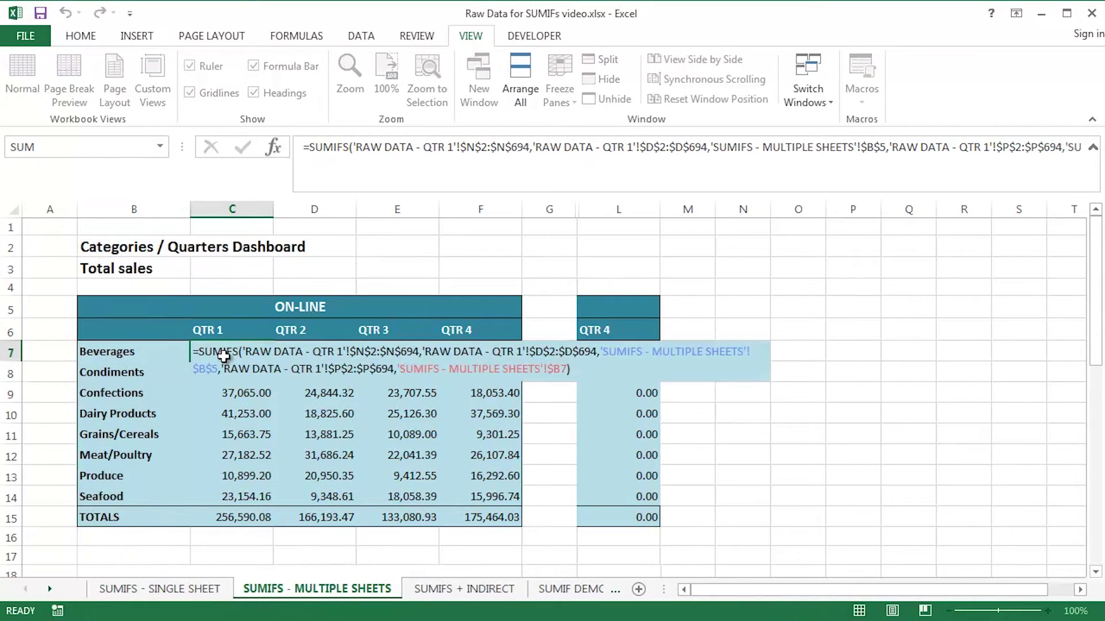
key("Escape")
scroll(225, 352, "up", 6)
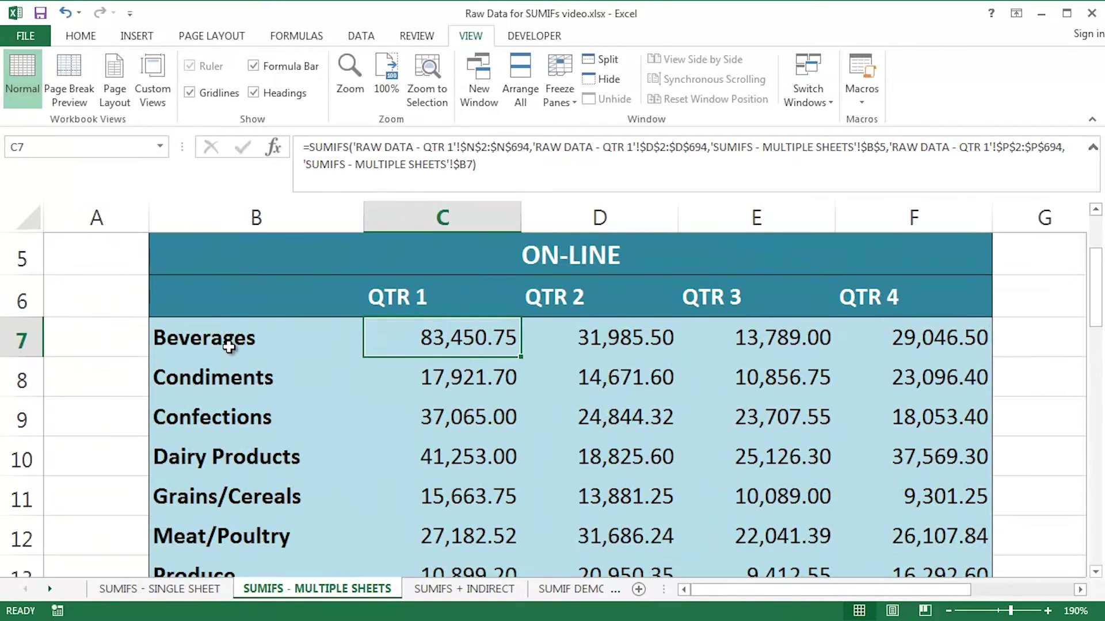
key("F2")
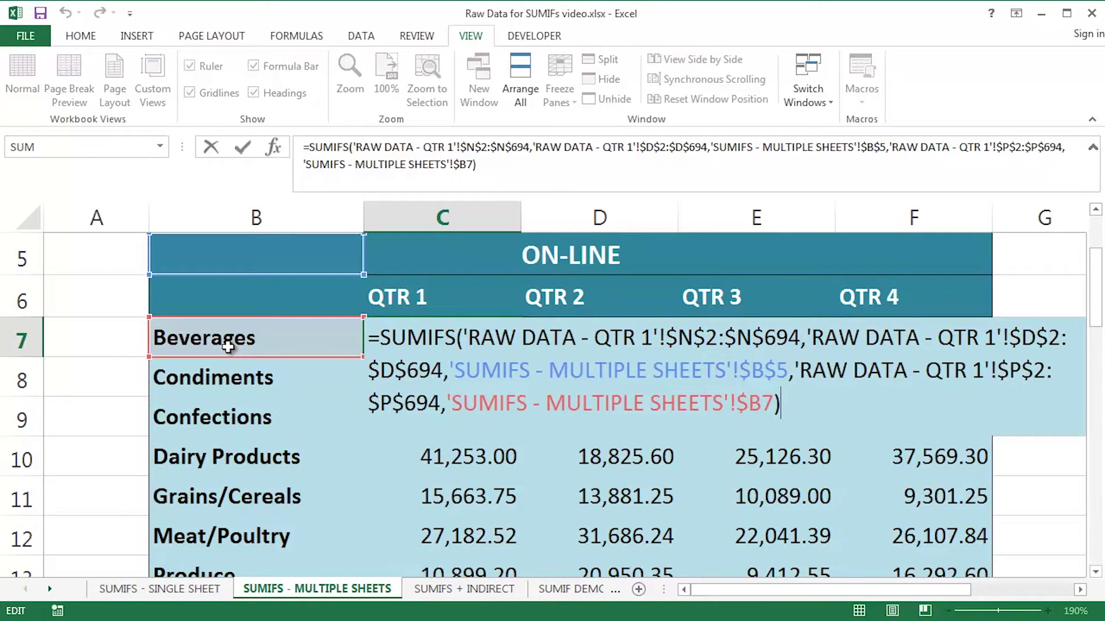
key("Escape")
- Examine the Beverages QTR 2 formula in cell D7, focusing on the quarter number in its sheet reference
left_click(559, 342)
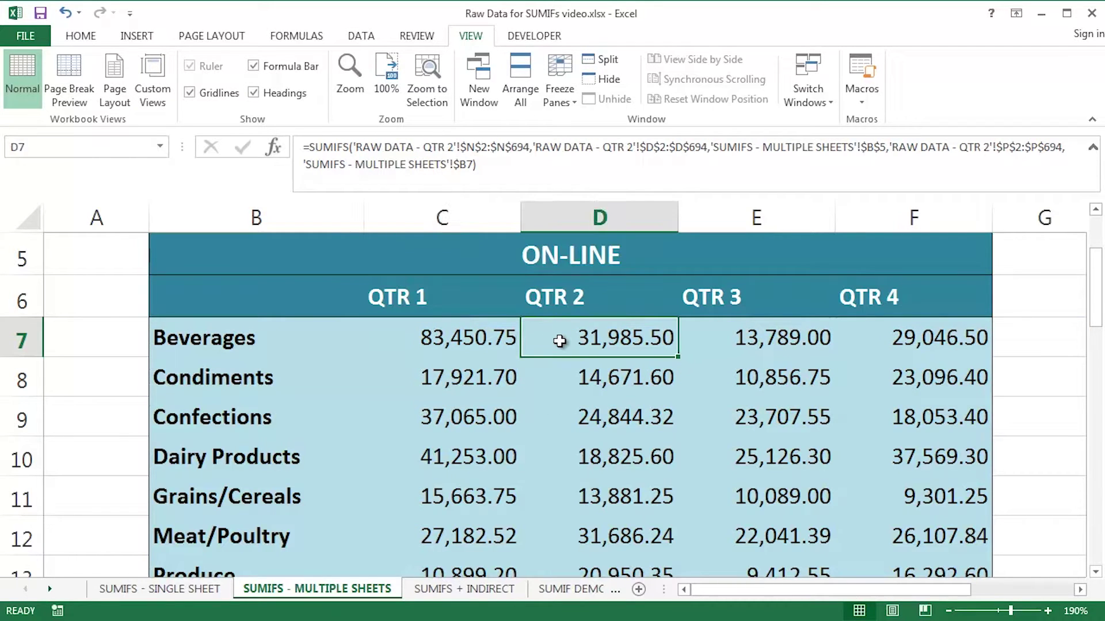
key("F2")
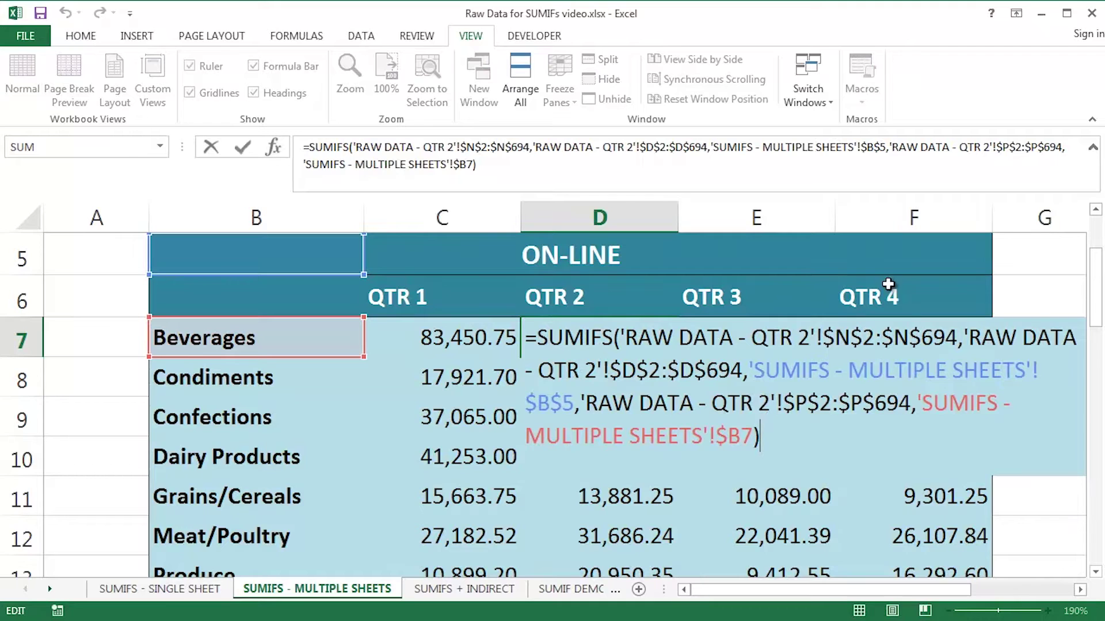
double_click(802, 338)
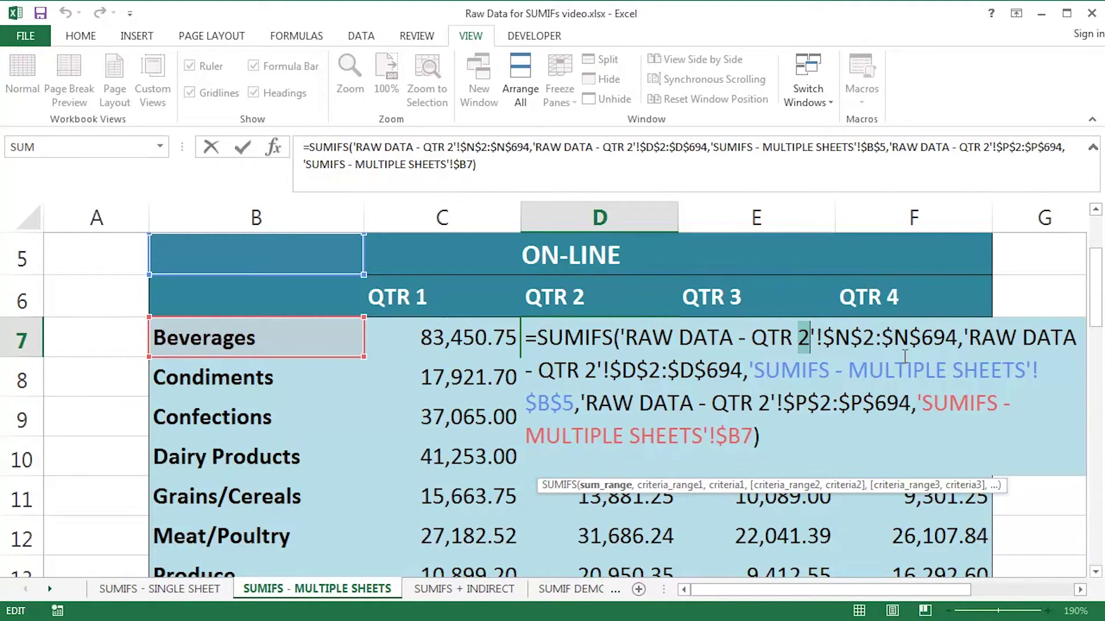
key("Escape")
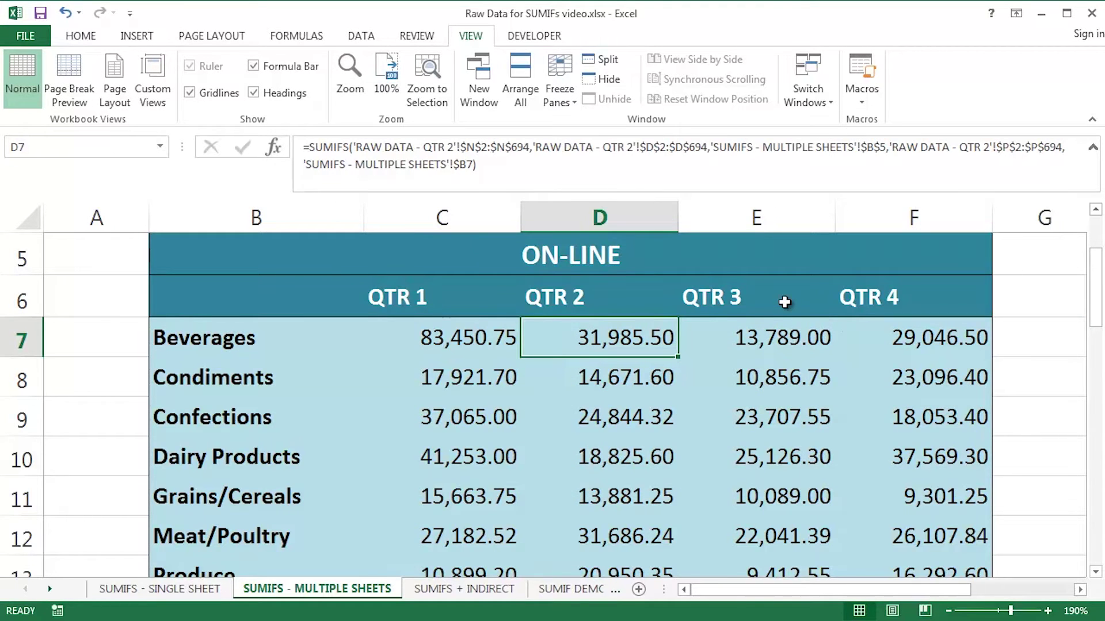
- Unhide the columns between G and L to show the full RETAIL table
scroll(784, 304, "down", 1)
scroll(784, 303, "down", 3)
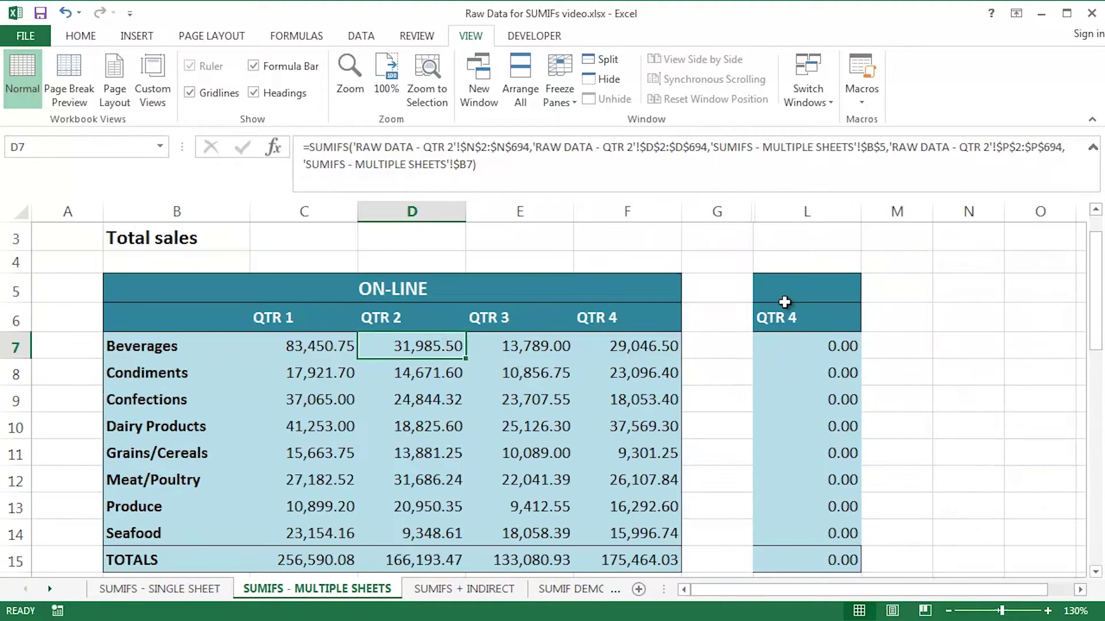
scroll(784, 302, "down", 1)
scroll(784, 302, "up", 1)
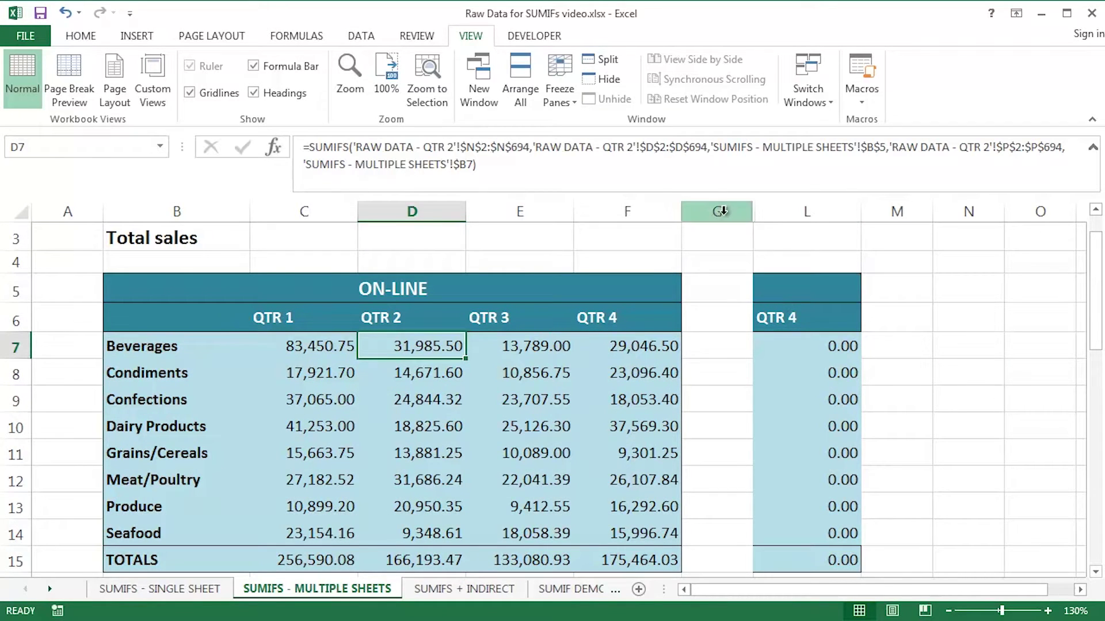
left_click_drag(717, 212, 777, 216)
right_click(777, 216)
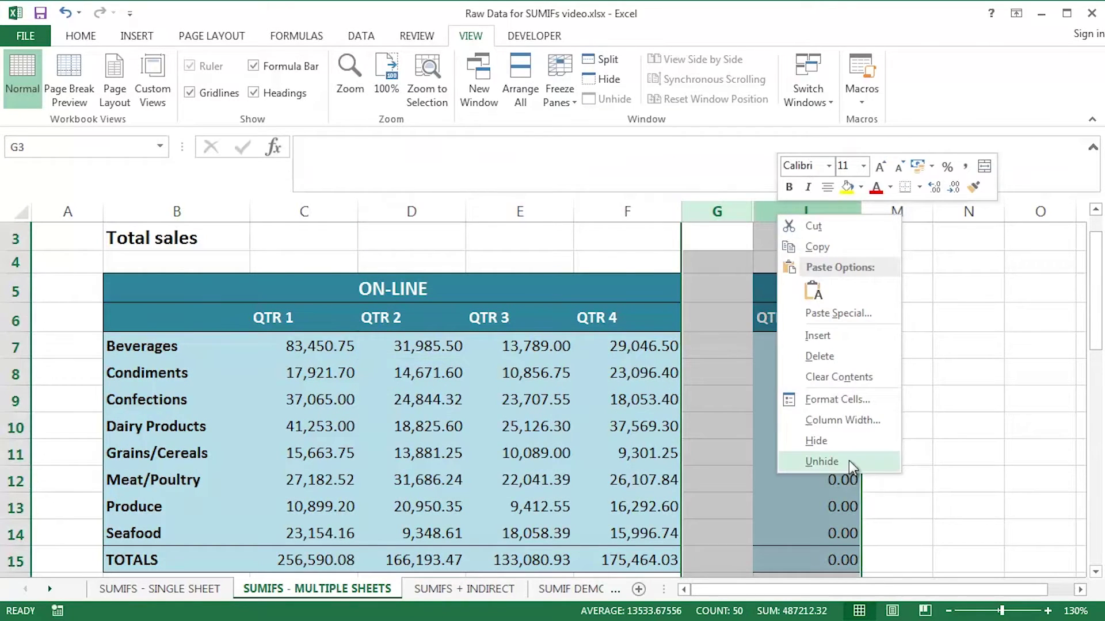
left_click(848, 460)
left_click_drag(953, 597, 1033, 590)
- Clear the RETAIL values in J7:L14 and I8:I14, keeping only the Beverages QTR 1 formula
left_click_drag(506, 347, 863, 535)
left_click_drag(611, 344, 873, 530)
key("Delete")
left_click_drag(528, 372, 564, 528)
key("Delete")
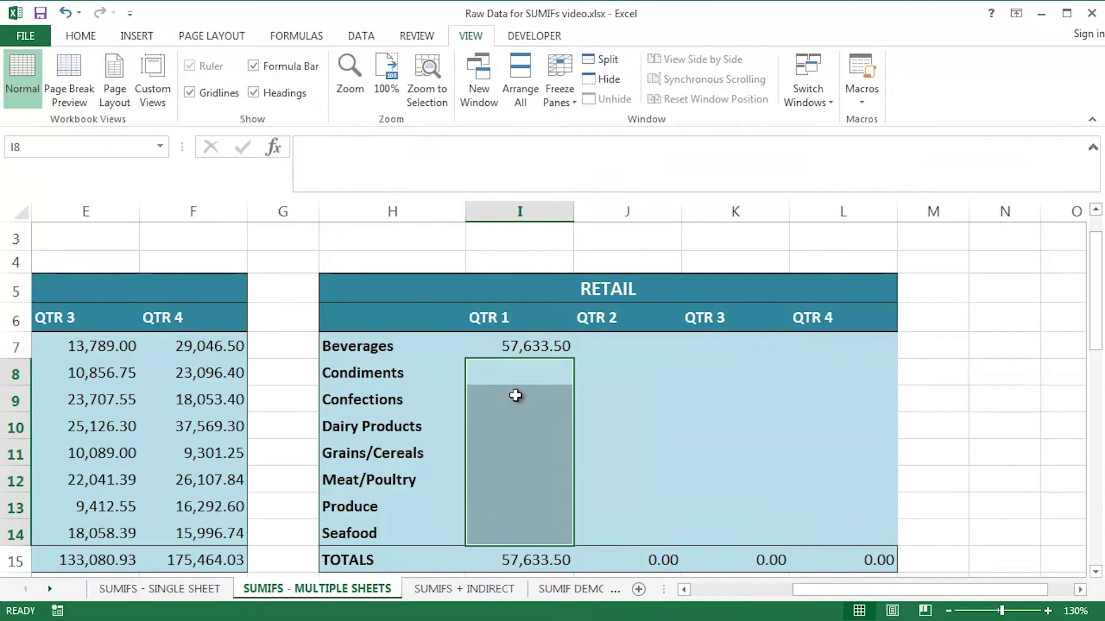
- Fill the SUMIFS formula from I7 across the whole RETAIL range I7:L14
left_click(504, 348)
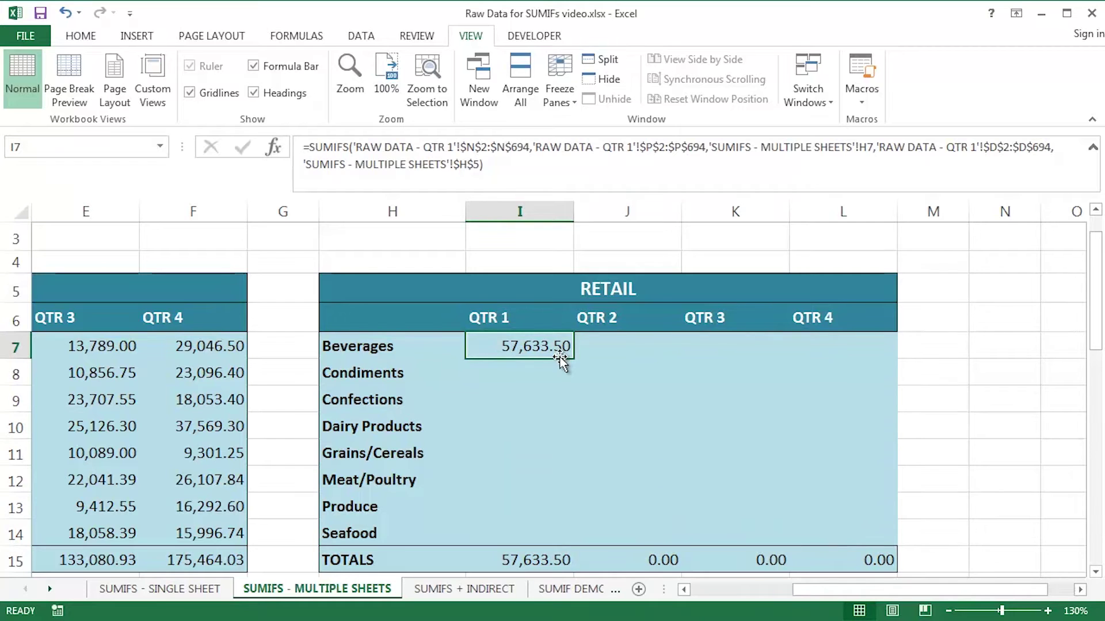
key("shift+Right")
key("shift+Right")
key("shift+Right")
key("shift+Down")
key("shift+Down")
key("shift+Down")
key("shift+Down")
key("shift+Down")
key("shift+Down")
key("shift+Down")
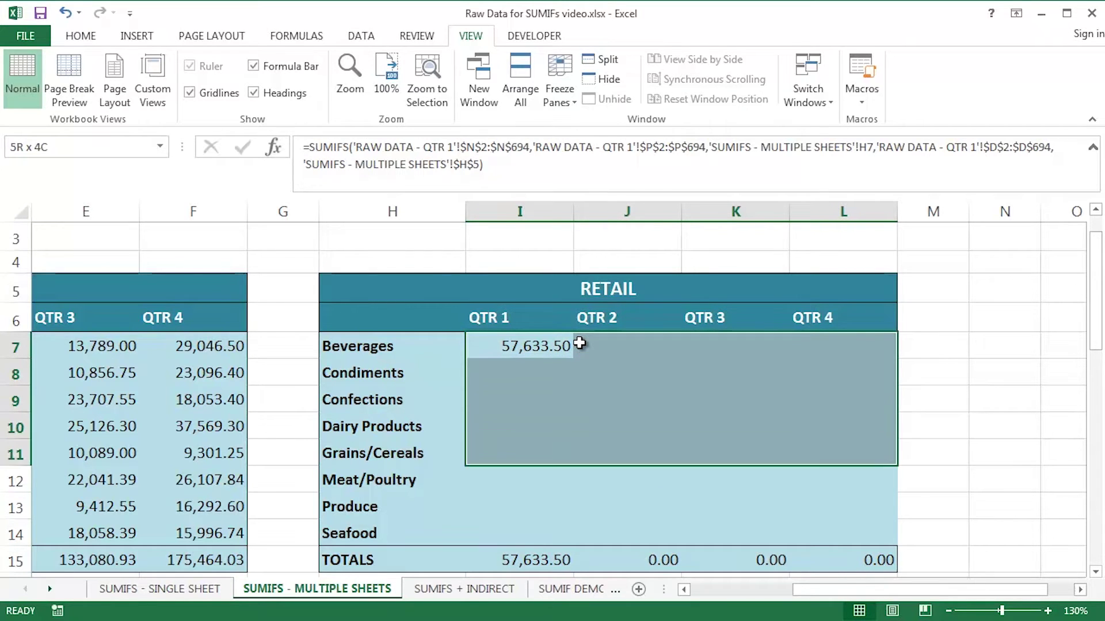
key("F2")
key("ctrl+Return")
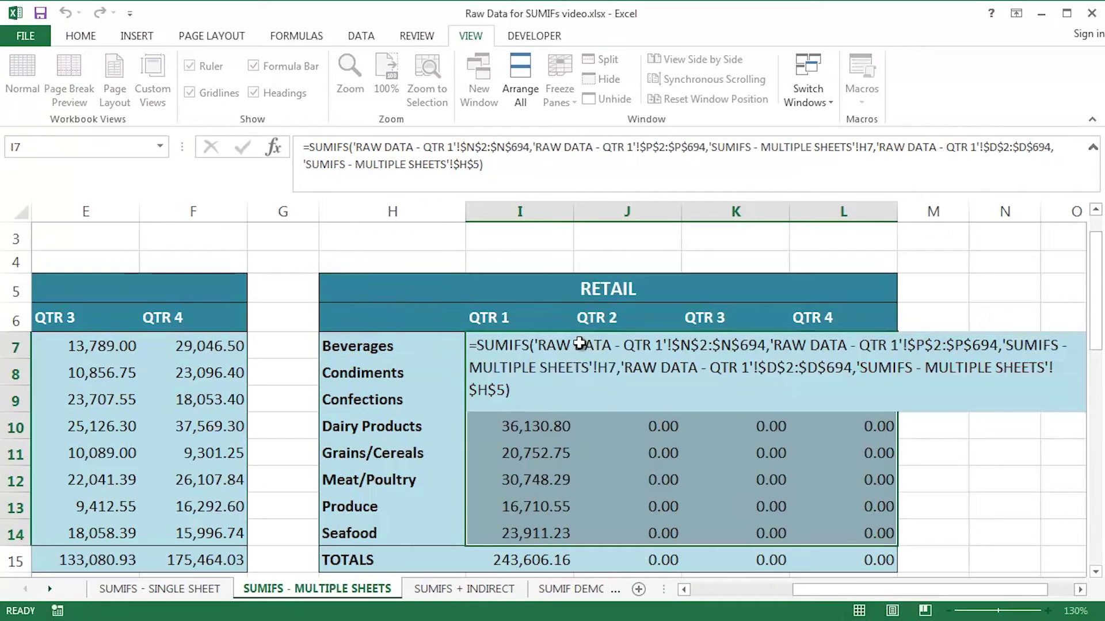
- Examine the filled formula in J7 to check which sheet and criteria cells it references
key("shift+BackSpace")
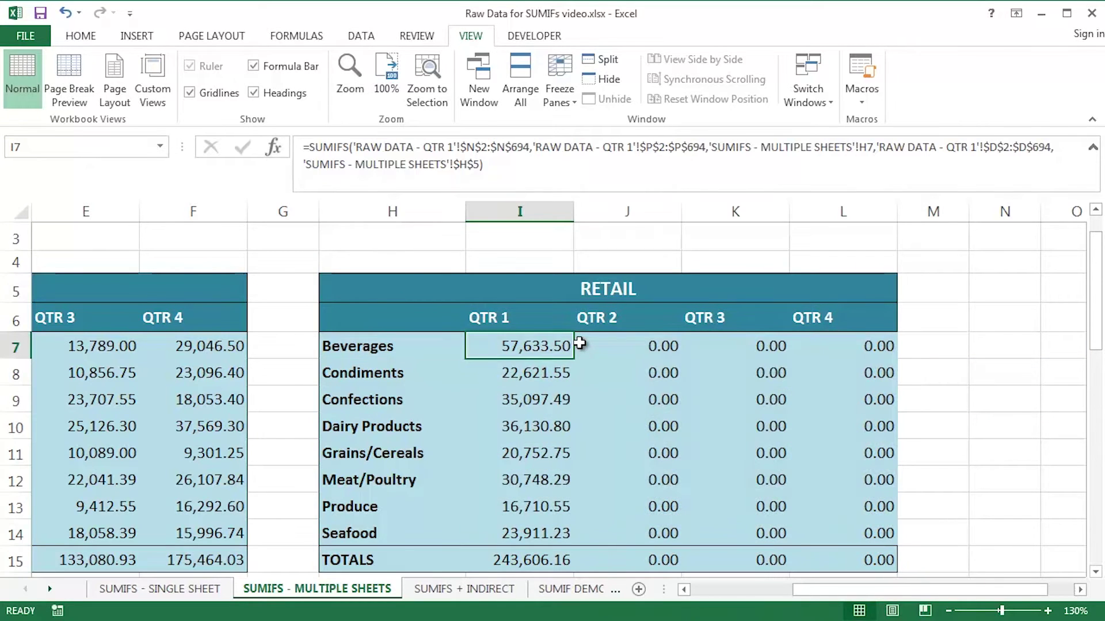
key("Right")
key("F2")
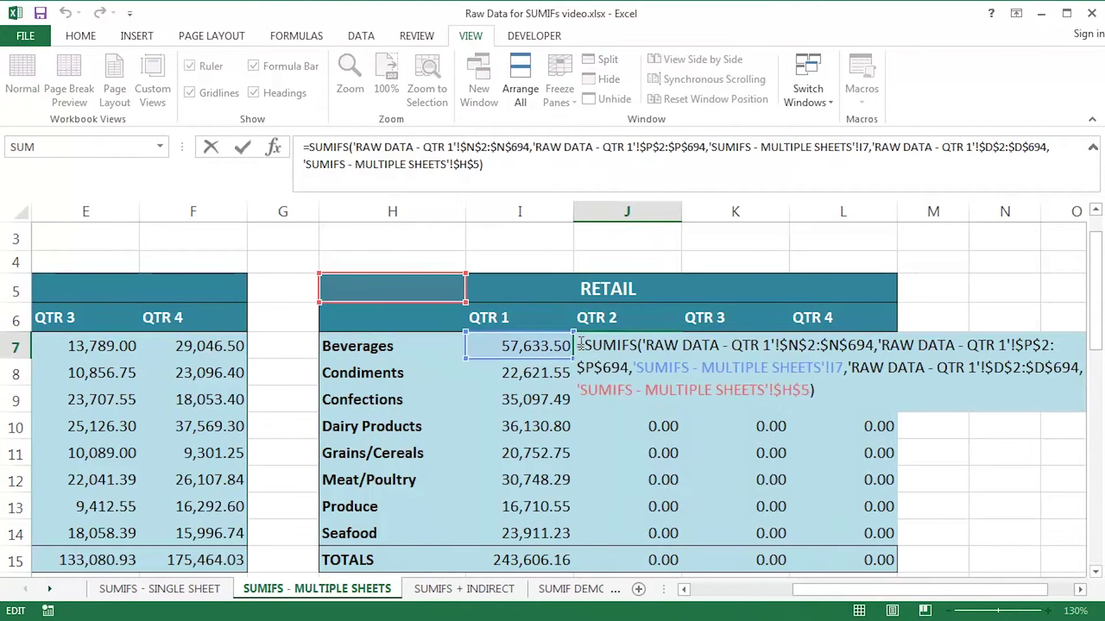
key("Escape")
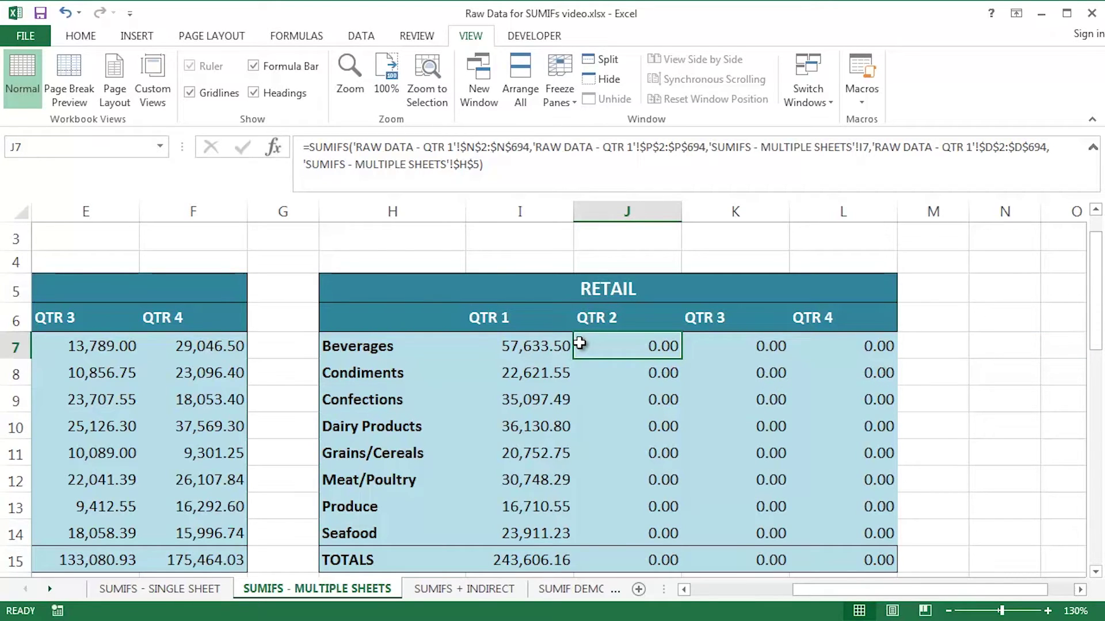
- On the SUMIFS + INDIRECT sheet, examine the formula in C7, focusing on its INDIRECT function and & concatenation
left_click(465, 598)
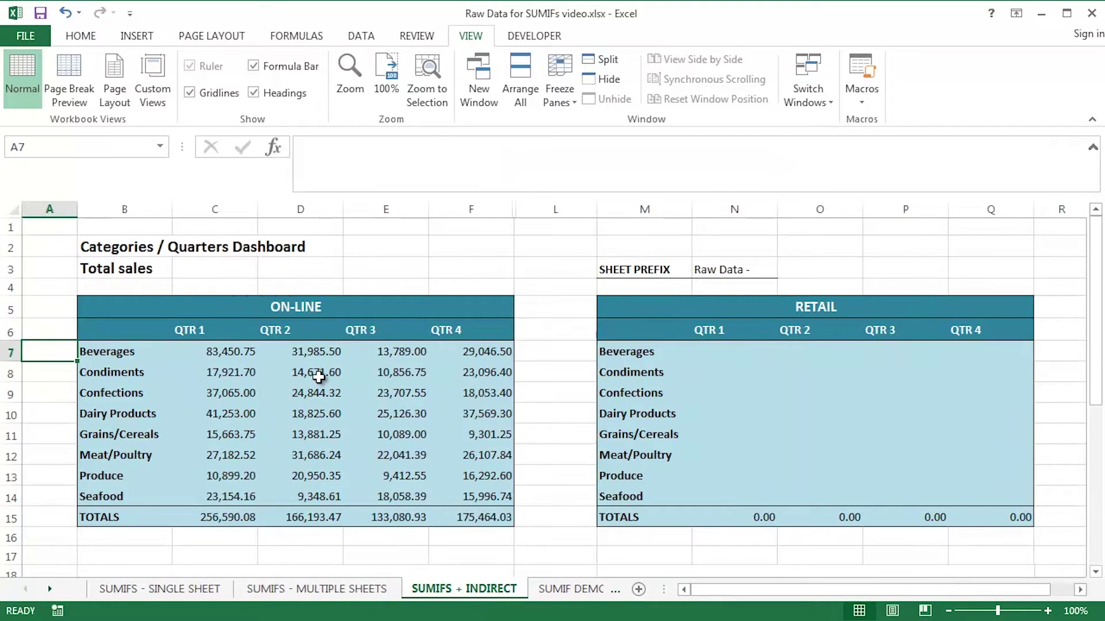
scroll(318, 376, "up", 3, "ctrl")
scroll(318, 377, "up", 2, "ctrl")
left_click(377, 339)
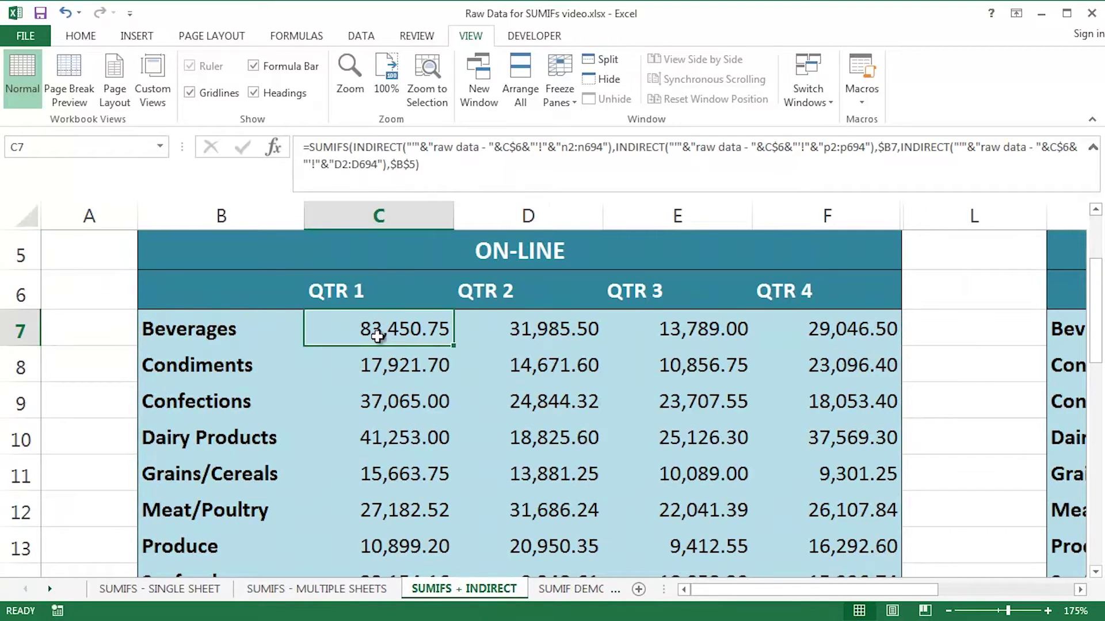
key("F2")
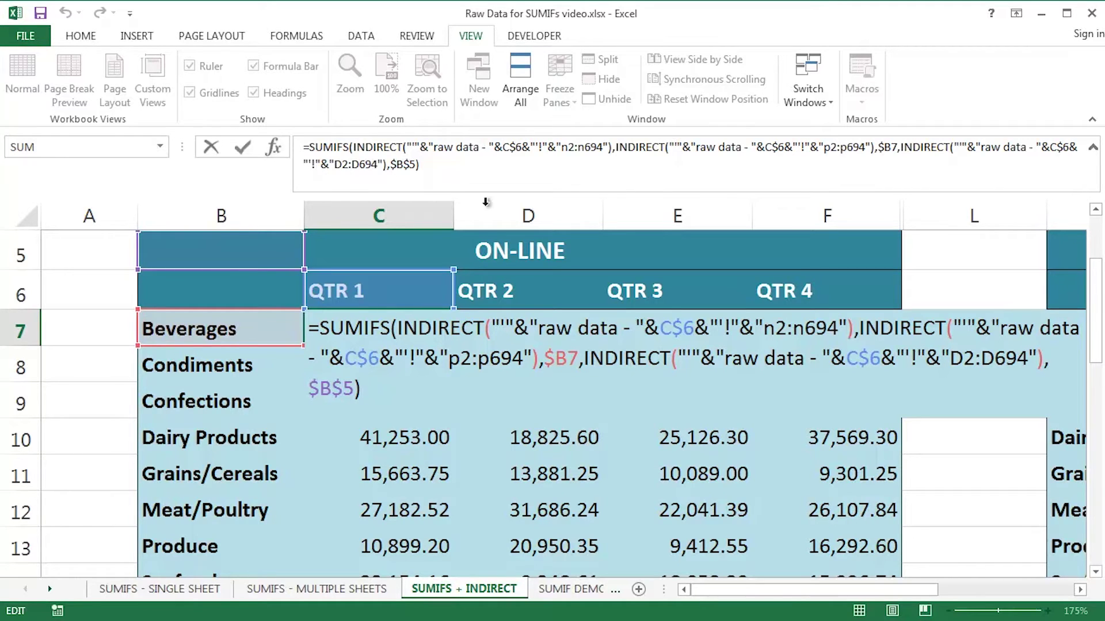
double_click(426, 328)
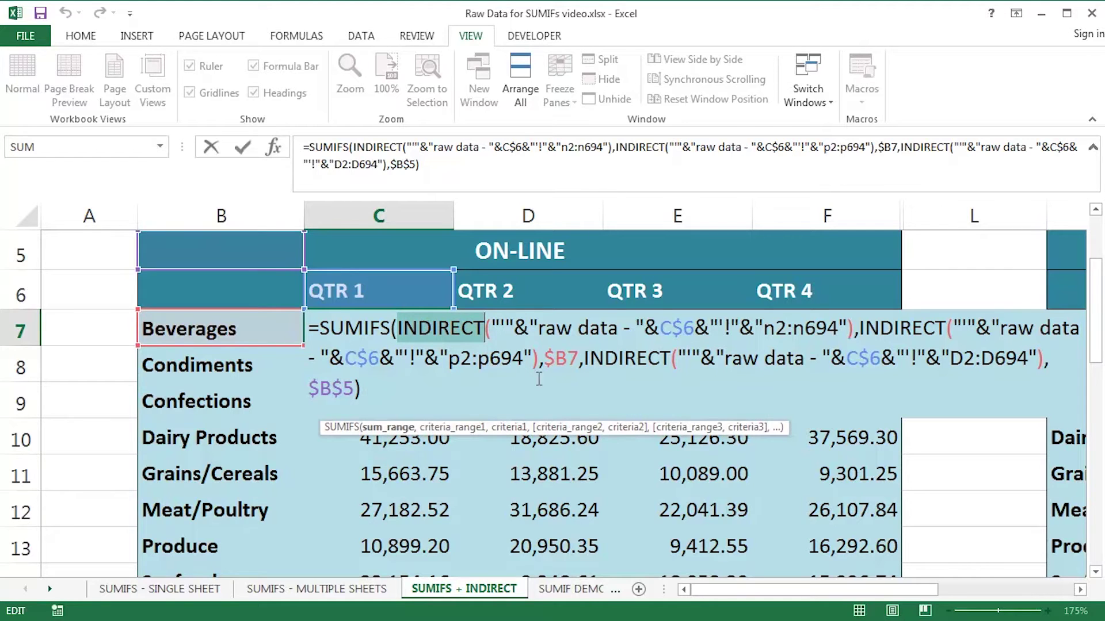
left_click(509, 332)
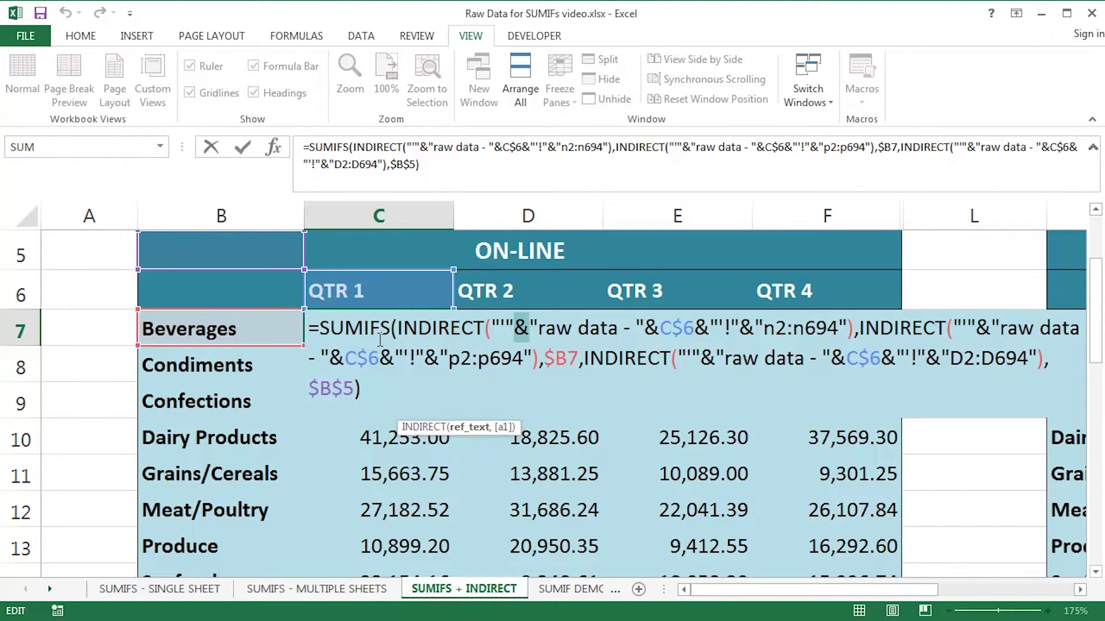
key("Escape")
scroll(437, 322, "down", 3)
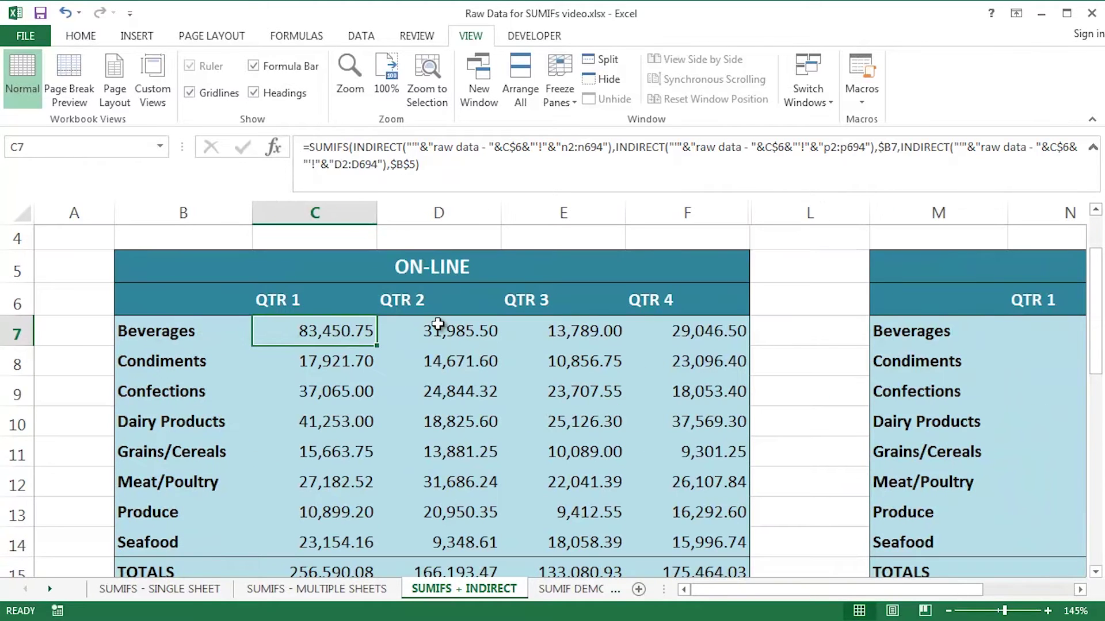
- Clear the ON-LINE values in D7:F14 and C8:C14, keeping only the Beverages QTR 1 formula
left_click_drag(466, 328, 754, 555)
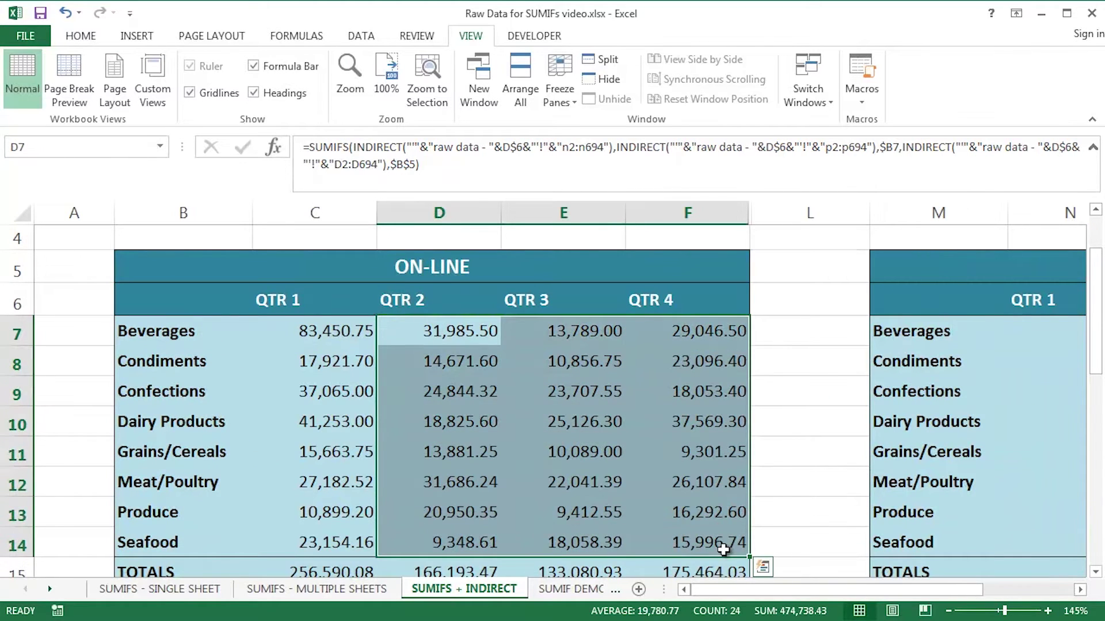
key("Delete")
left_click_drag(304, 357, 348, 533)
key("Delete")
- Fill the SUMIFS and INDIRECT formula from C7 across the whole ON-LINE range C7:F14
left_click(288, 326)
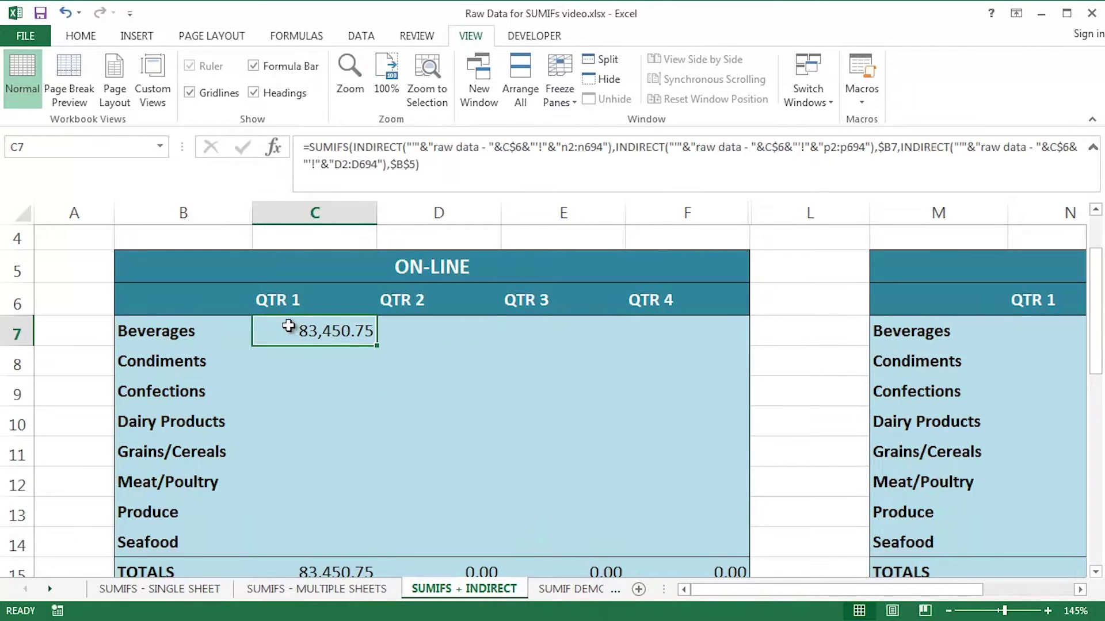
key("shift+Right")
key("shift+Right")
key("shift+Right")
key("shift+Down")
key("shift+Down")
key("shift+Down")
key("shift+Down")
key("shift+Down")
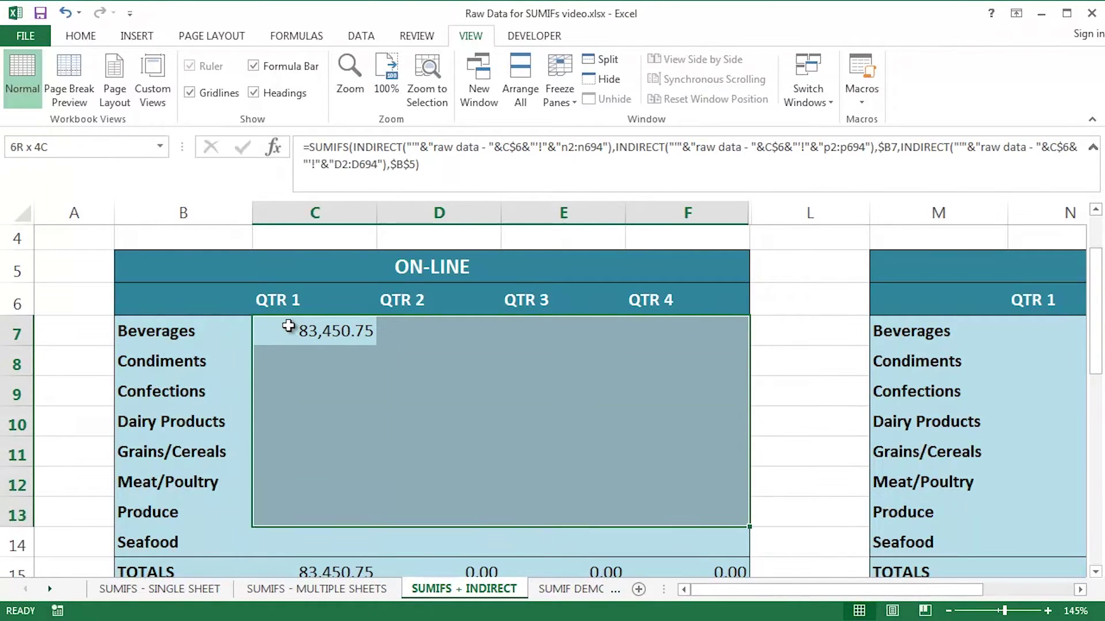
key("shift+Down")
key("F2")
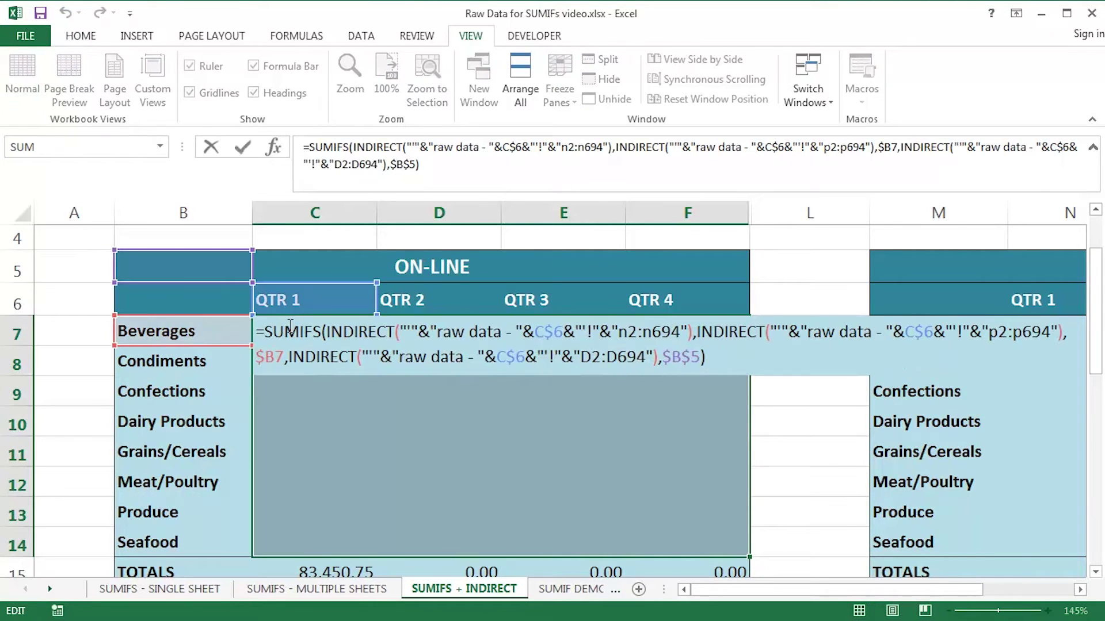
key("ctrl+Return")
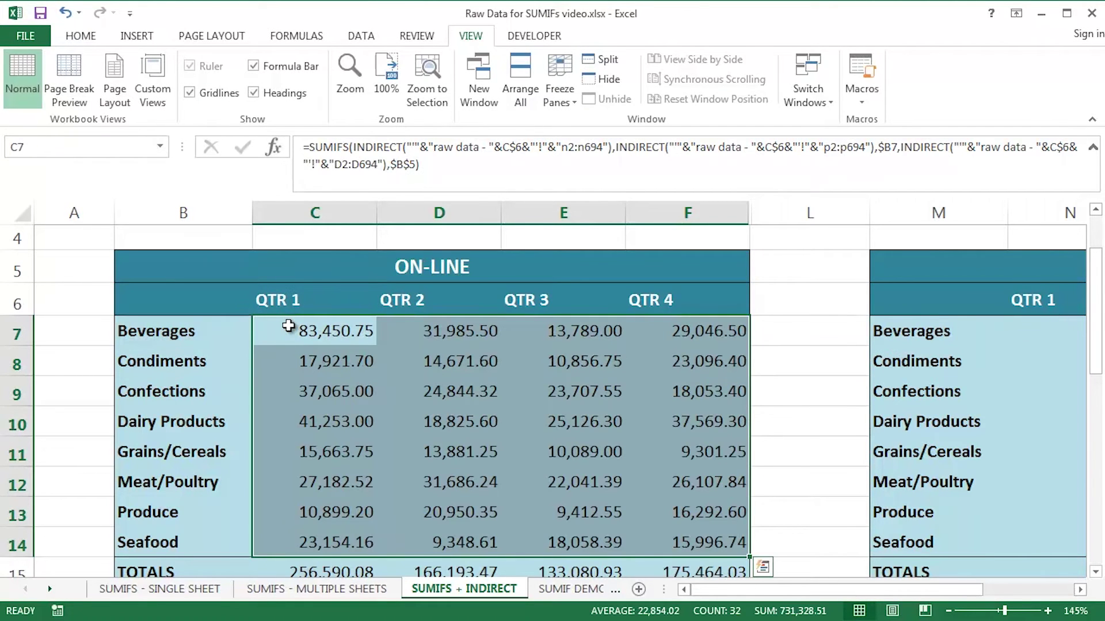
- Unhide the columns between F and L to reveal the STEP-BY-STEP DEMO area
left_click_drag(727, 590, 811, 607)
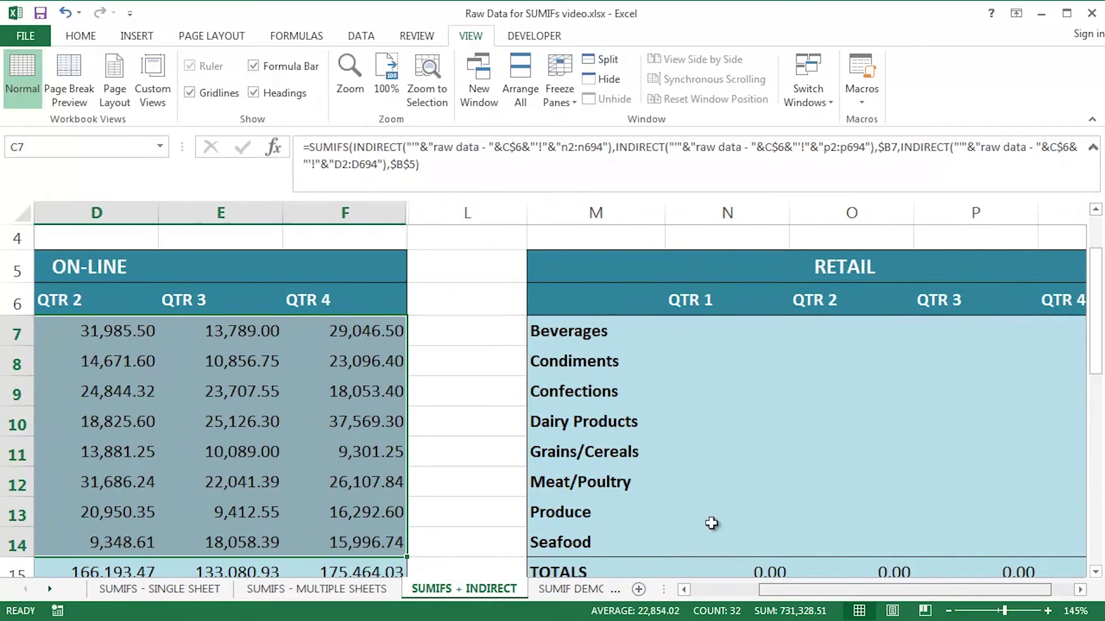
left_click(711, 334)
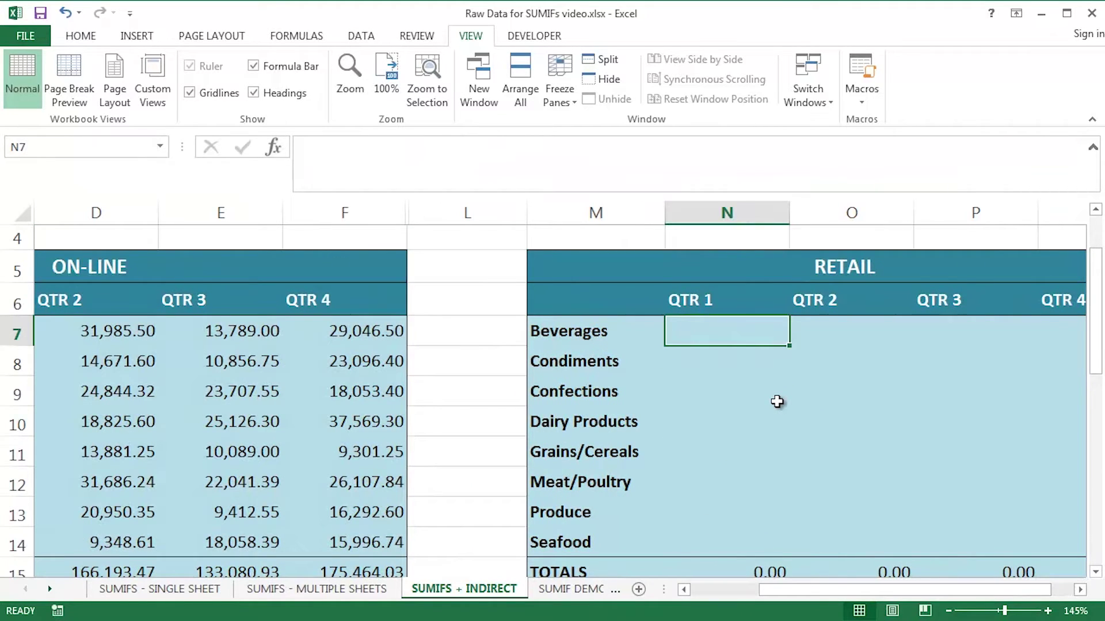
left_click_drag(350, 213, 463, 212)
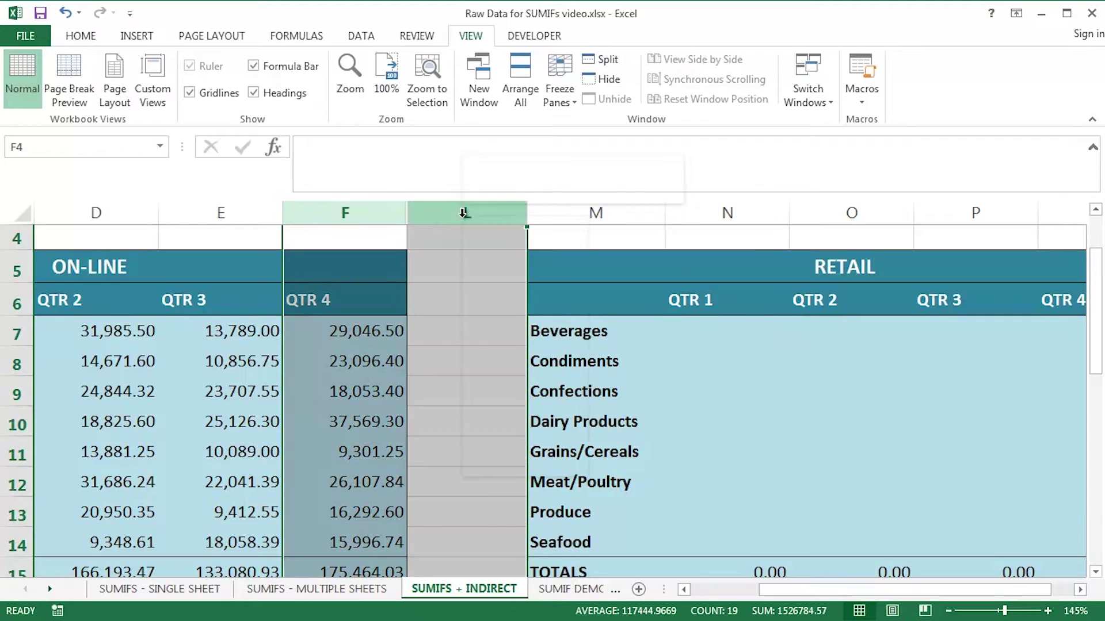
right_click(464, 213)
left_click(518, 464)
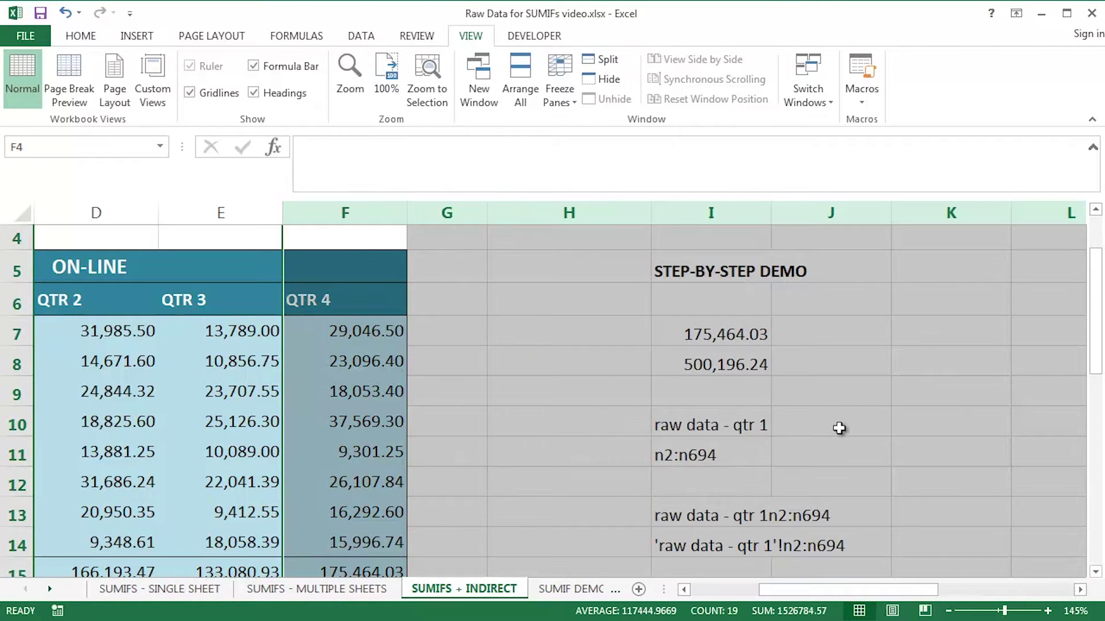
scroll(642, 430, "down", 2)
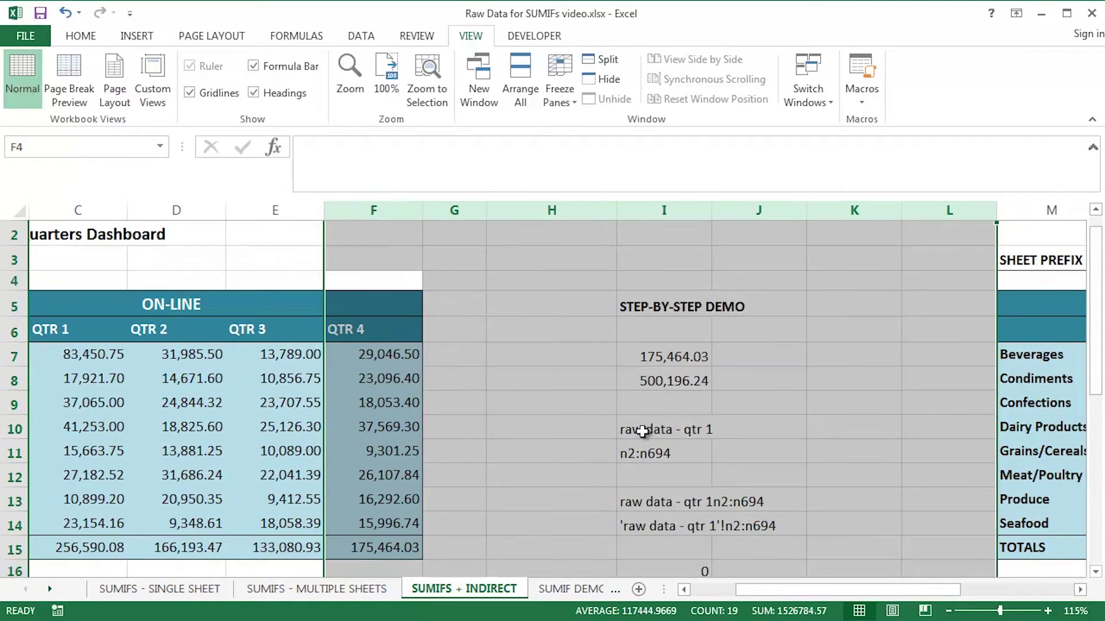
scroll(642, 430, "down", 1)
left_click(1080, 590)
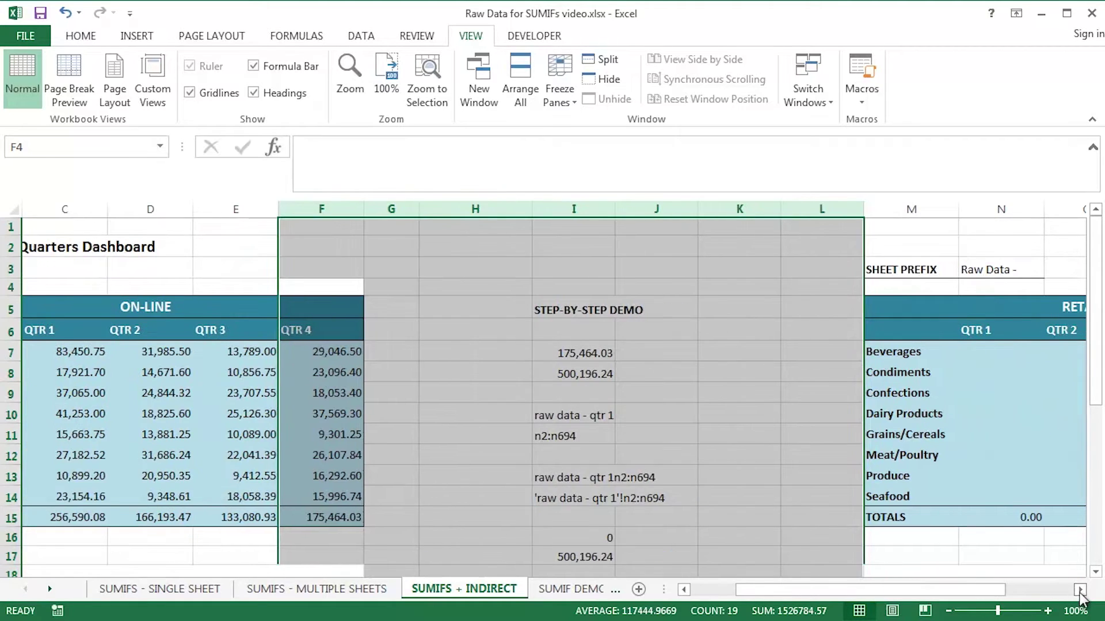
left_click(1079, 590)
scroll(684, 376, "down", 1)
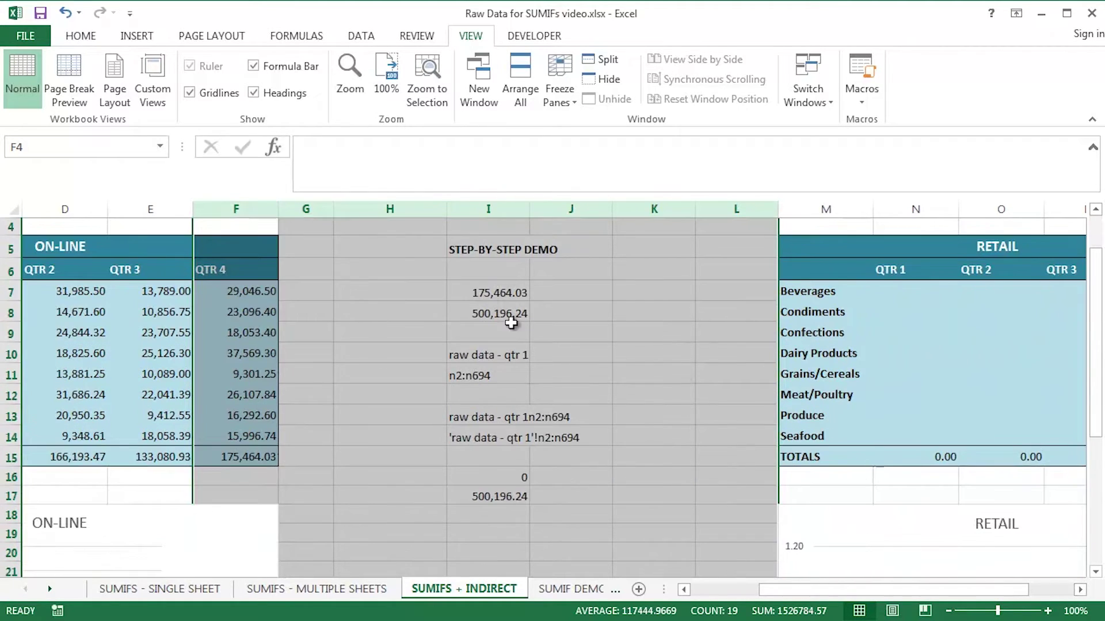
- Examine the SUM formulas in I7 and I8, comparing a same-sheet range with a reference to another sheet
left_click(489, 292)
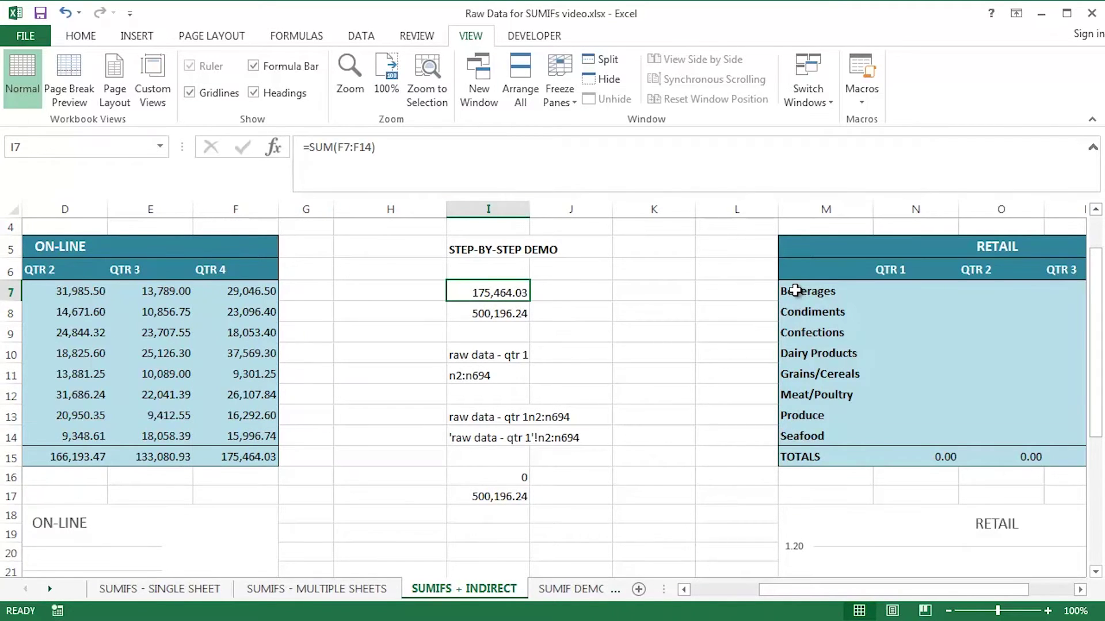
scroll(699, 292, "up", 5, "ctrl")
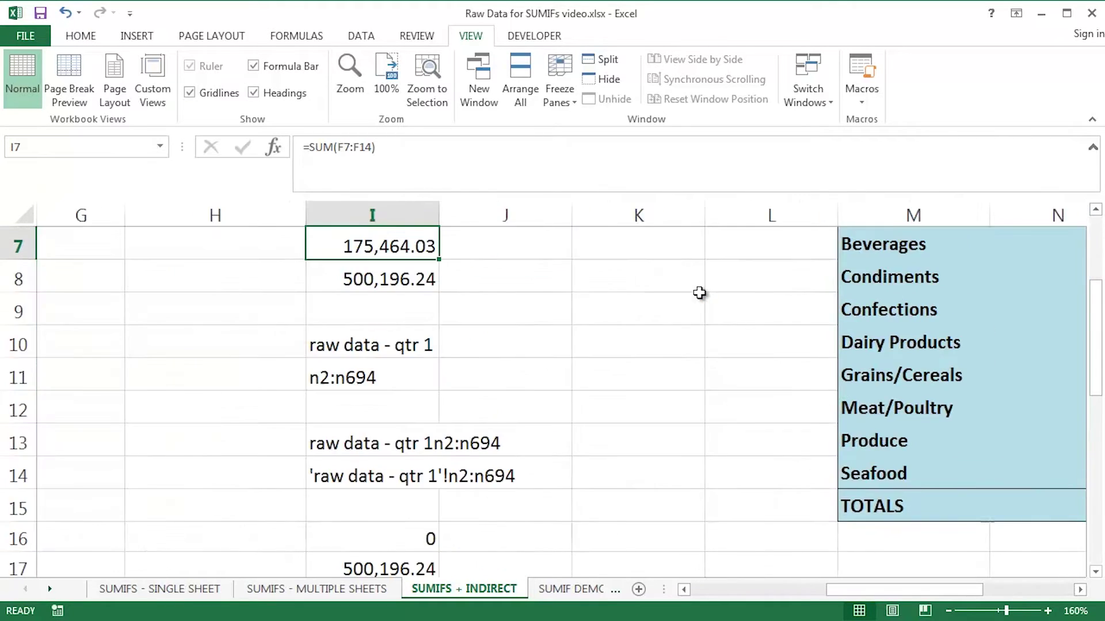
left_click_drag(1093, 365, 1101, 324)
key("F2")
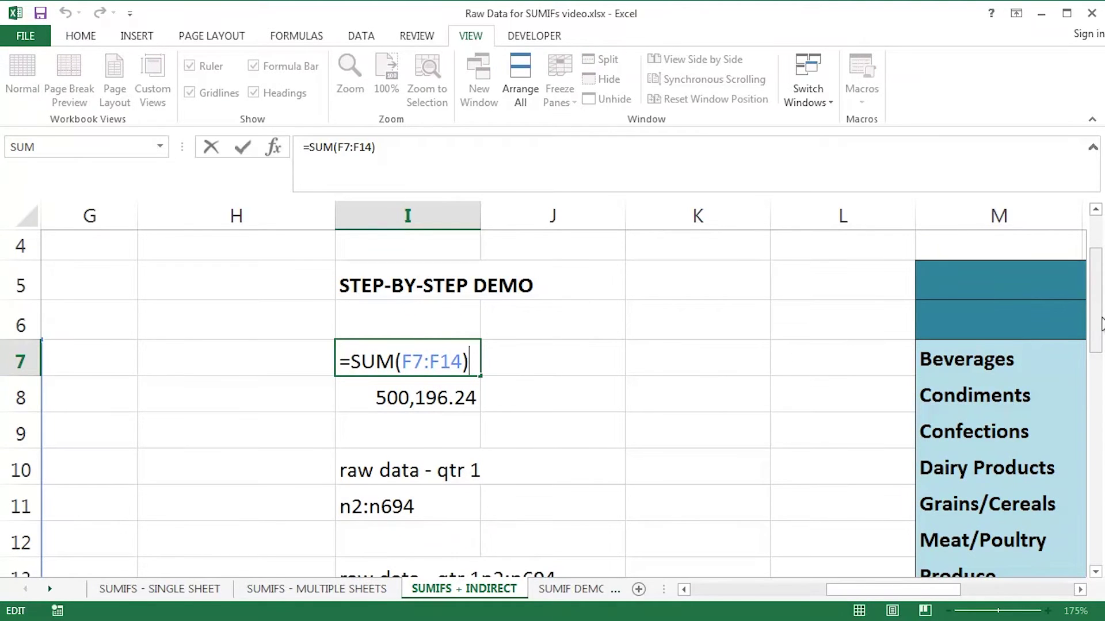
key("Return")
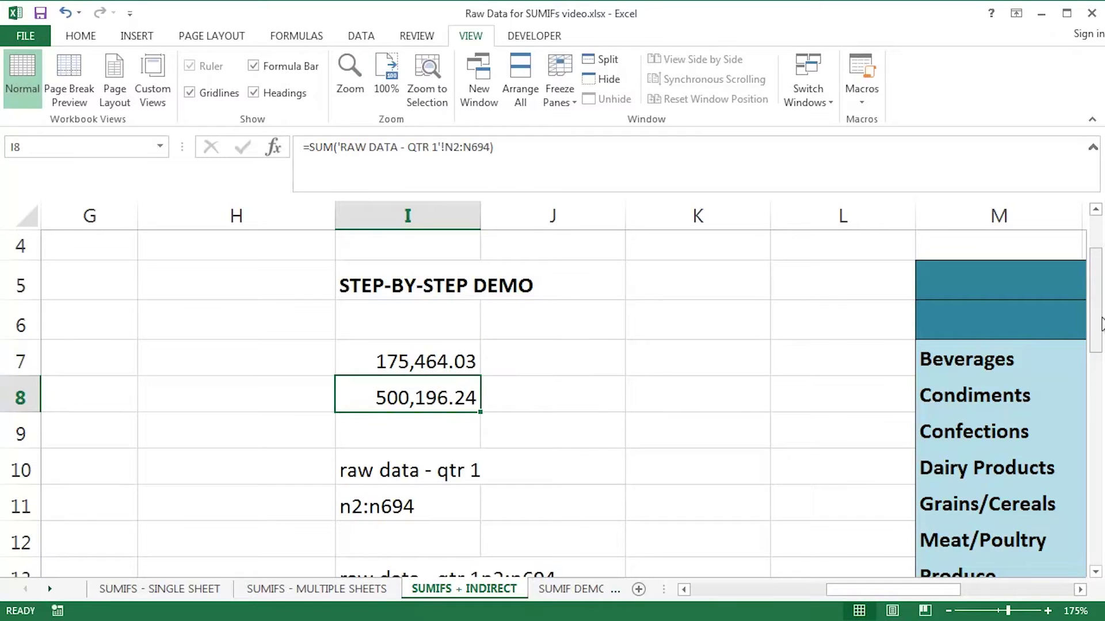
key("F2")
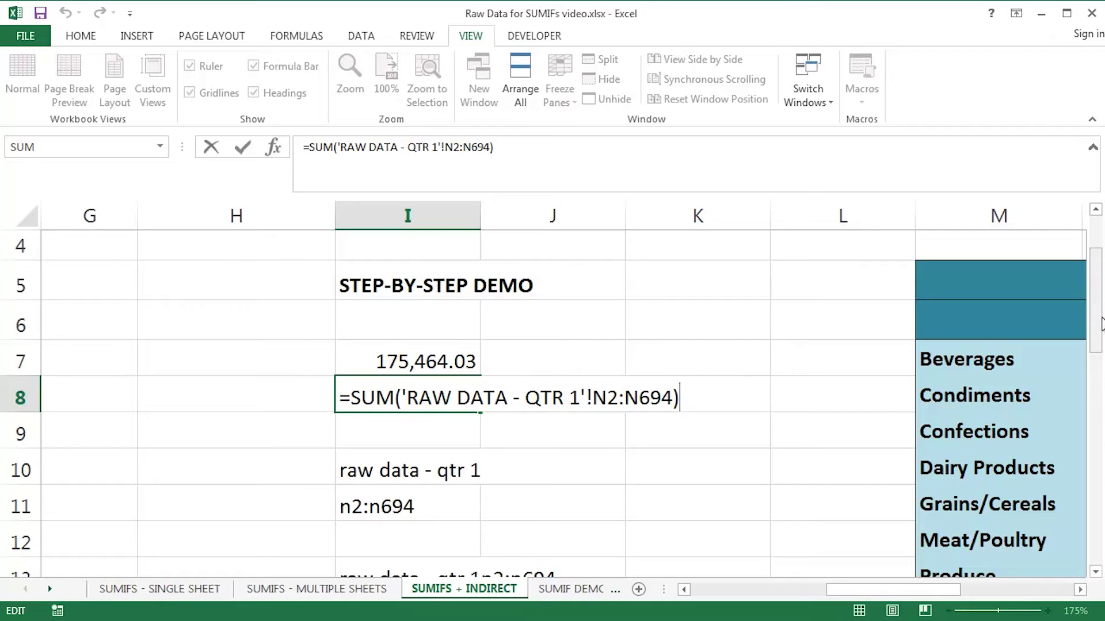
key("Return")
- Fit column I to its contents and review the sheet-name and range text in I10 and I11
key("Down")
key("Down")
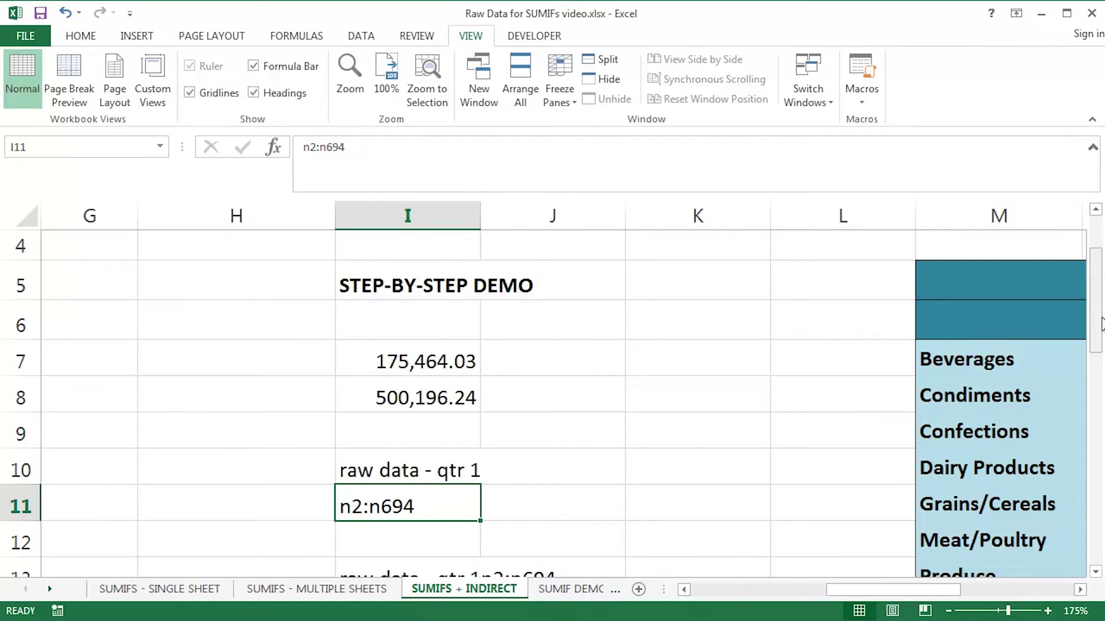
scroll(1101, 322, "down", 1)
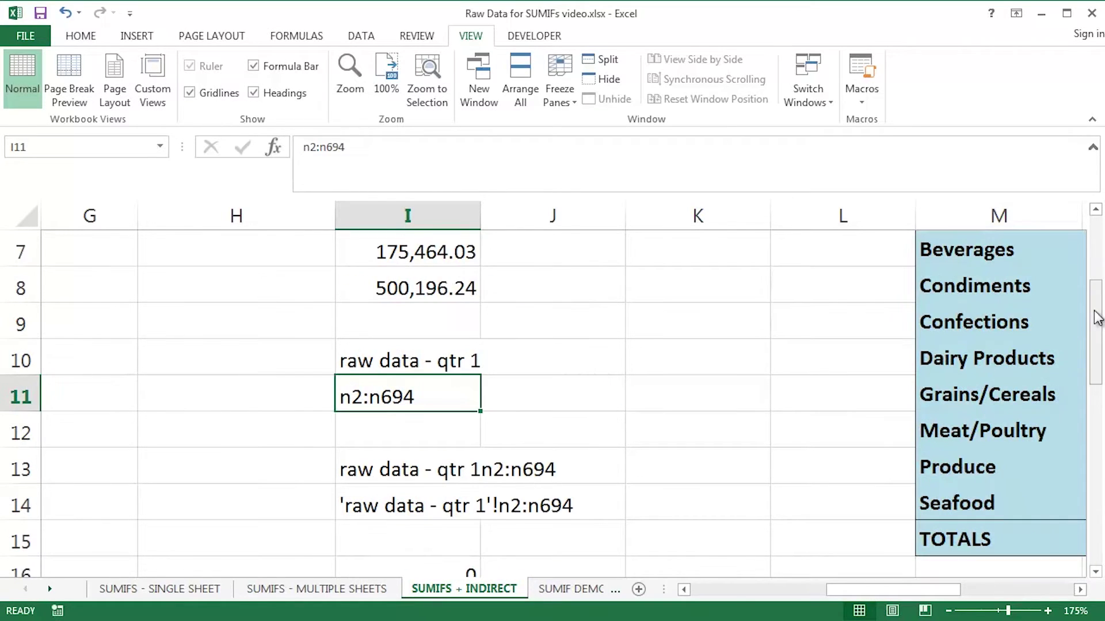
double_click(480, 224)
left_click(365, 360)
key("F2")
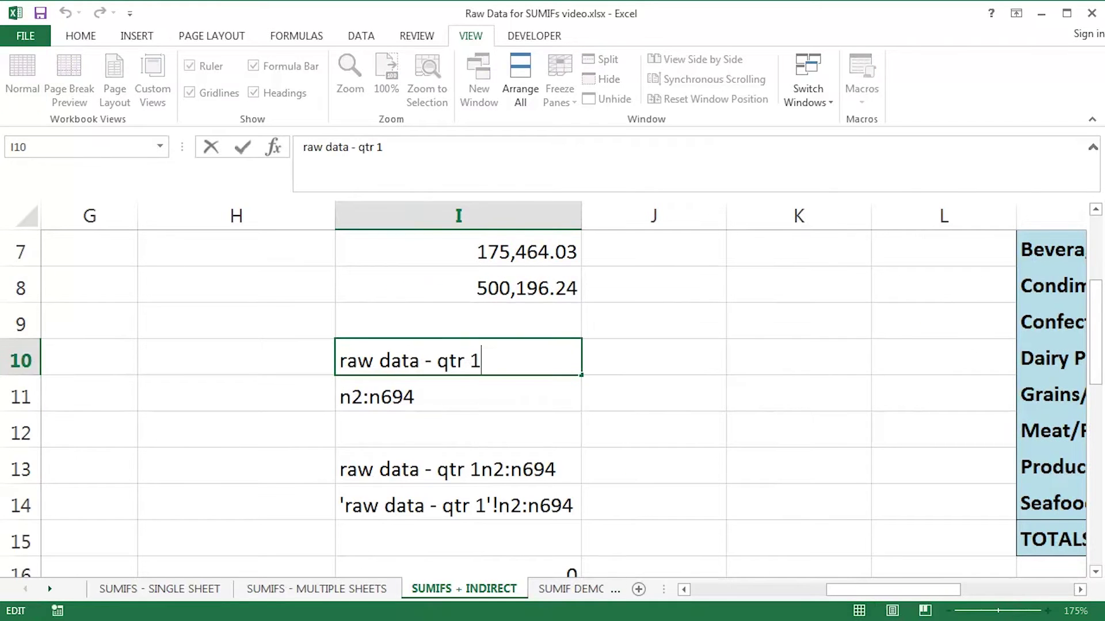
key("Return")
key("F2")
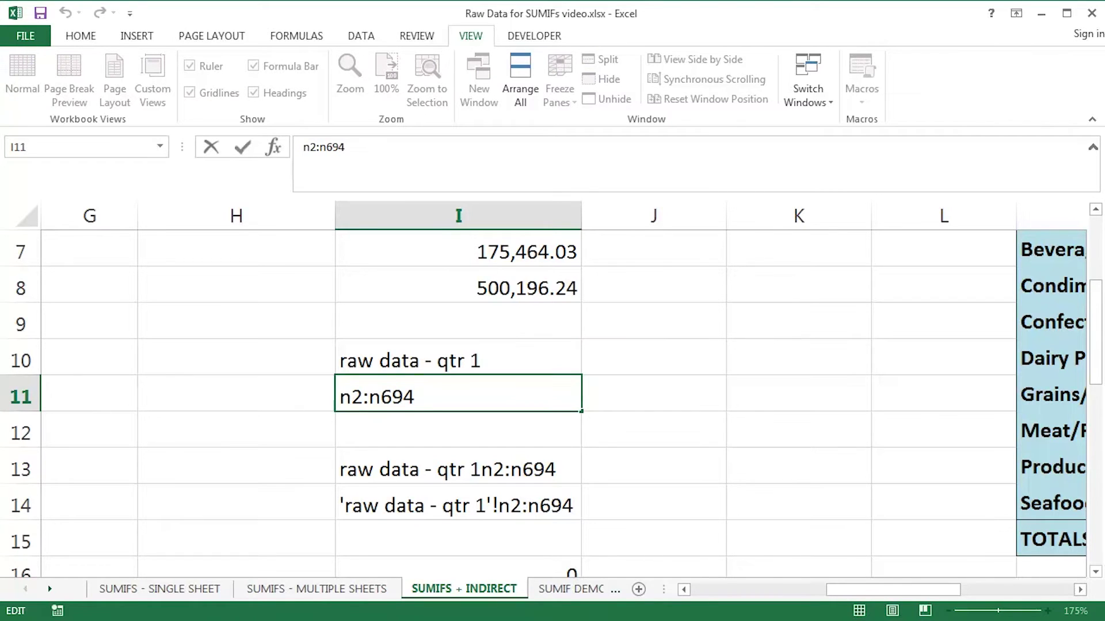
key("Return")
- Examine how the formulas in I13 and I14 join I10 and I11, focusing on the added apostrophes and exclamation mark
key("Return")
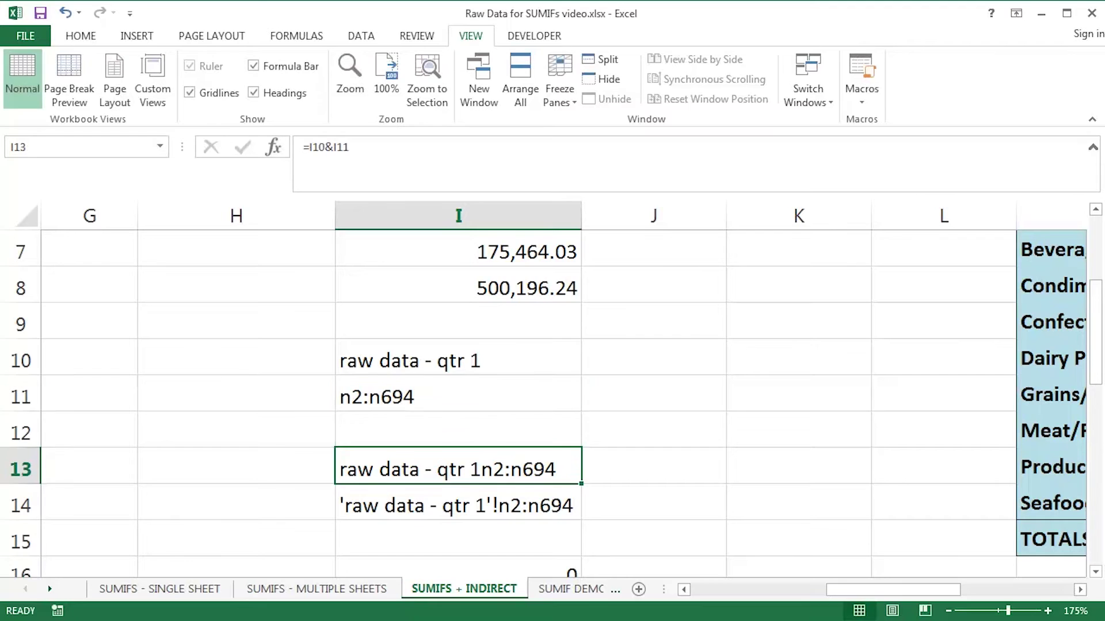
key("F2")
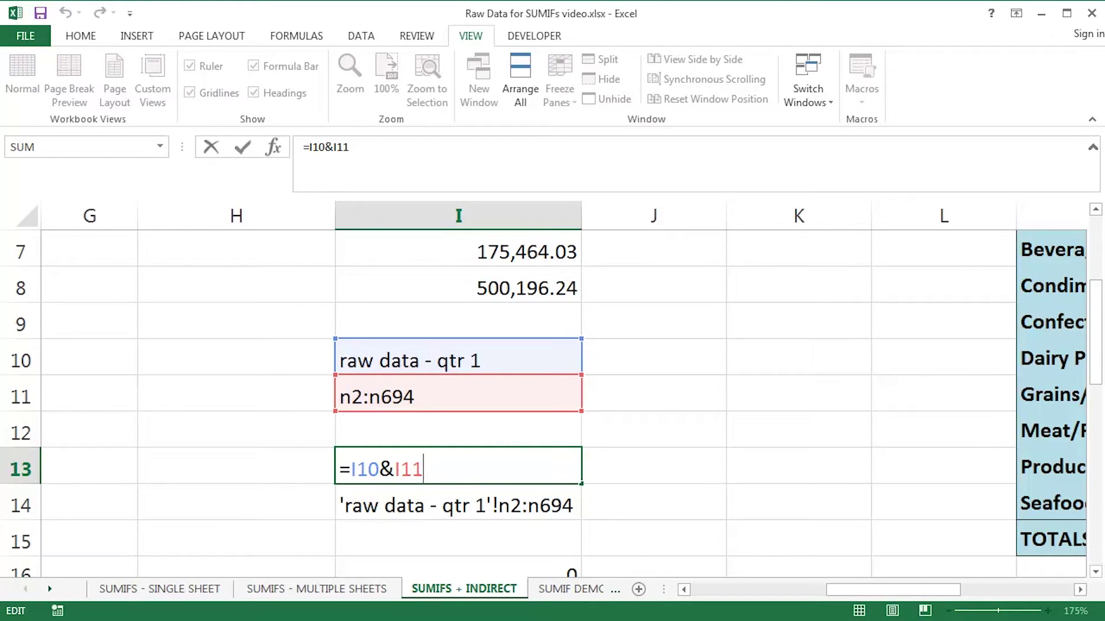
key("ctrl+Return")
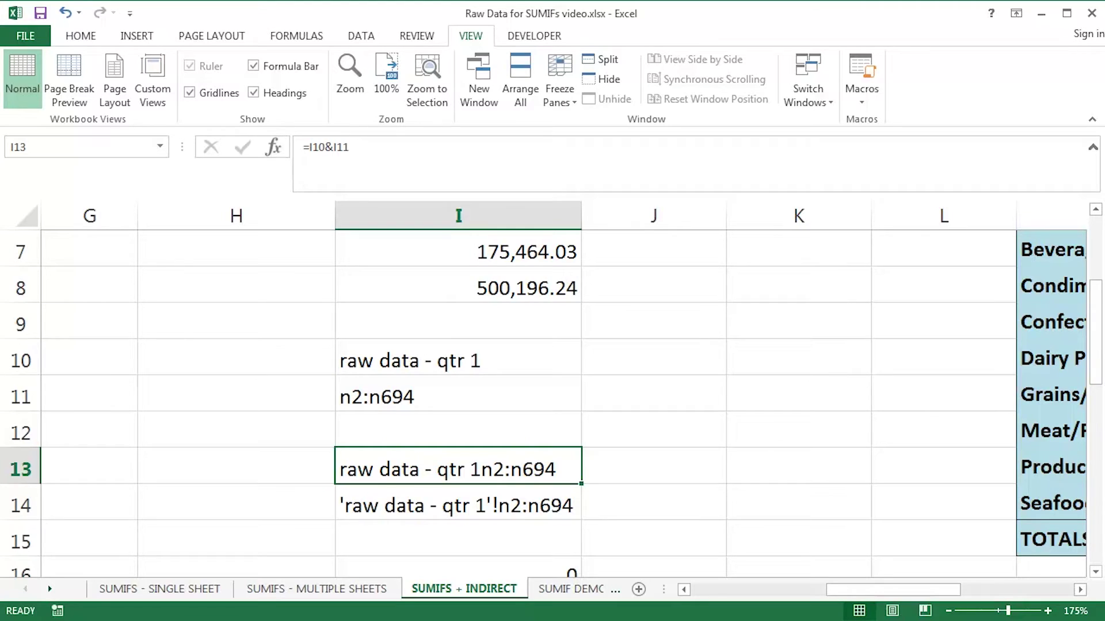
key("Down")
key("F2")
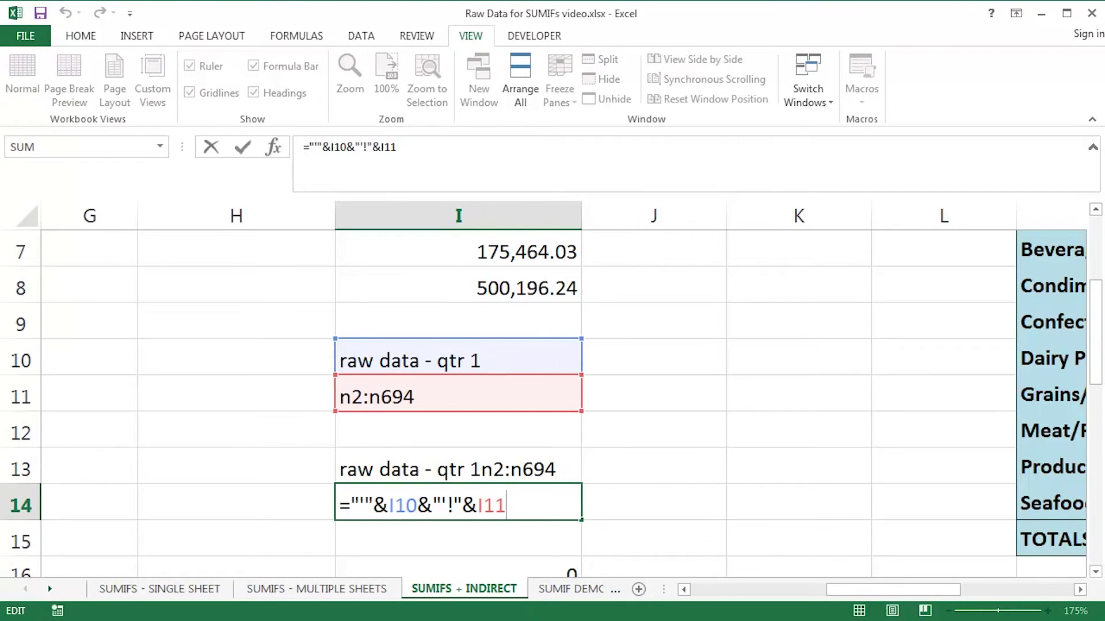
left_click_drag(352, 507, 463, 512)
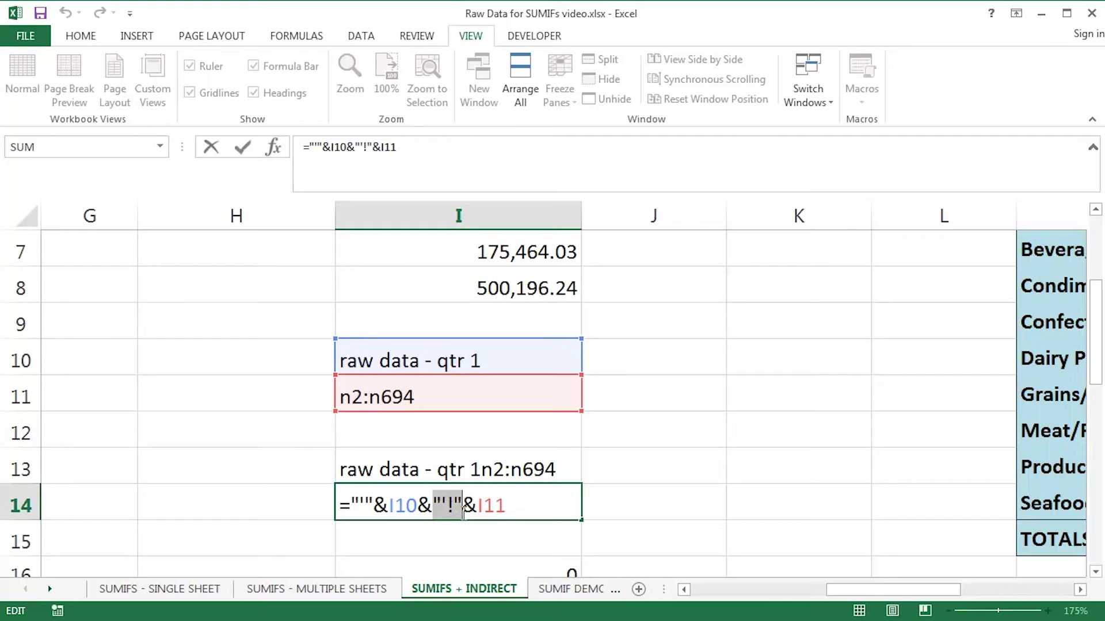
key("Return")
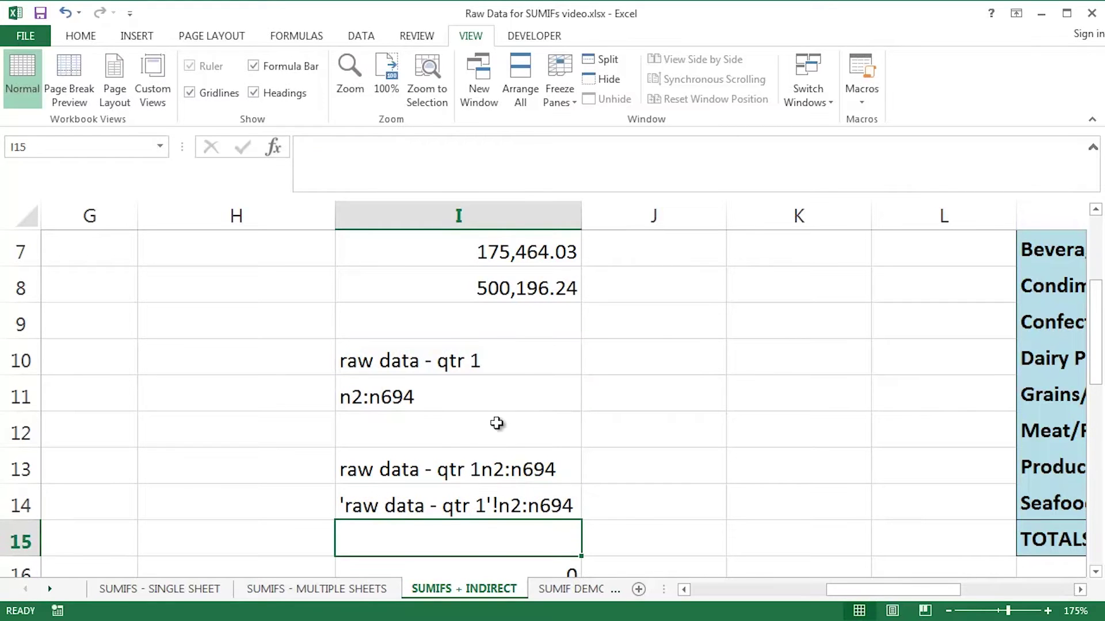
- Compare the text string built in I14 with the sheet reference inside the SUM formula in I8
left_click(454, 510)
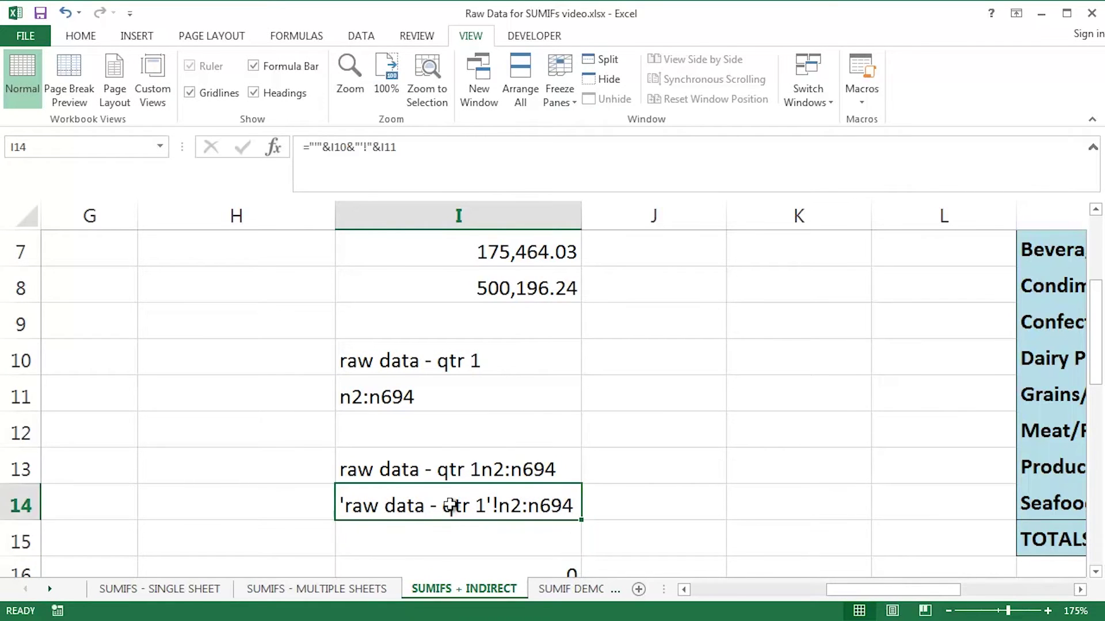
left_click(453, 286)
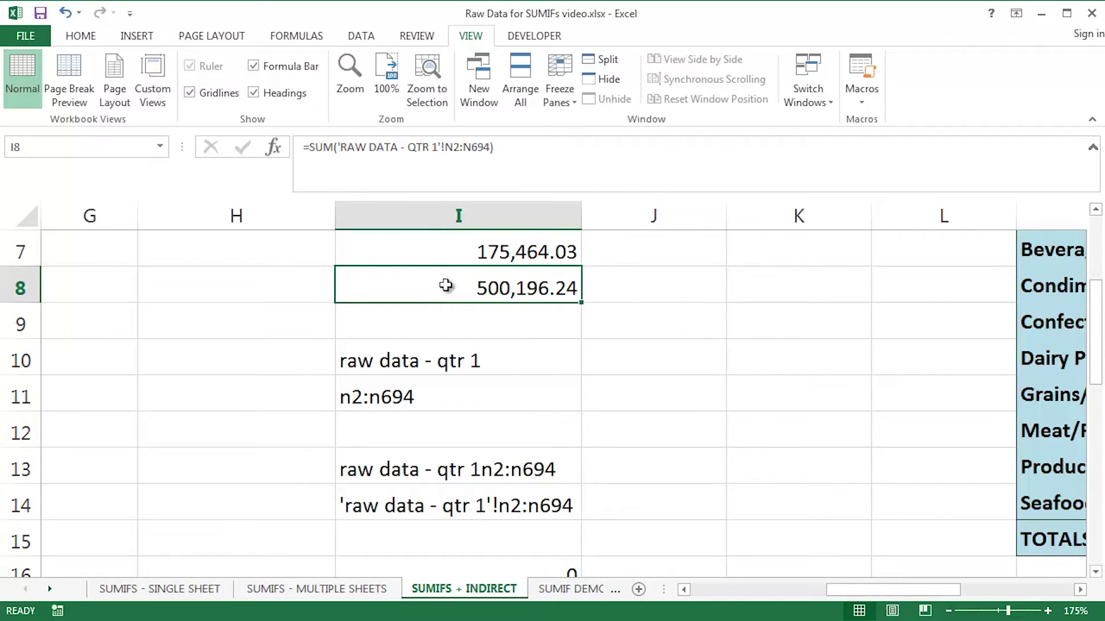
double_click(453, 286)
left_click_drag(401, 286, 678, 288)
key("Escape")
- Examine the SUM formula in I16 against the SUM and INDIRECT formula in I17, checking how each uses I14
scroll(464, 412, "down", 1)
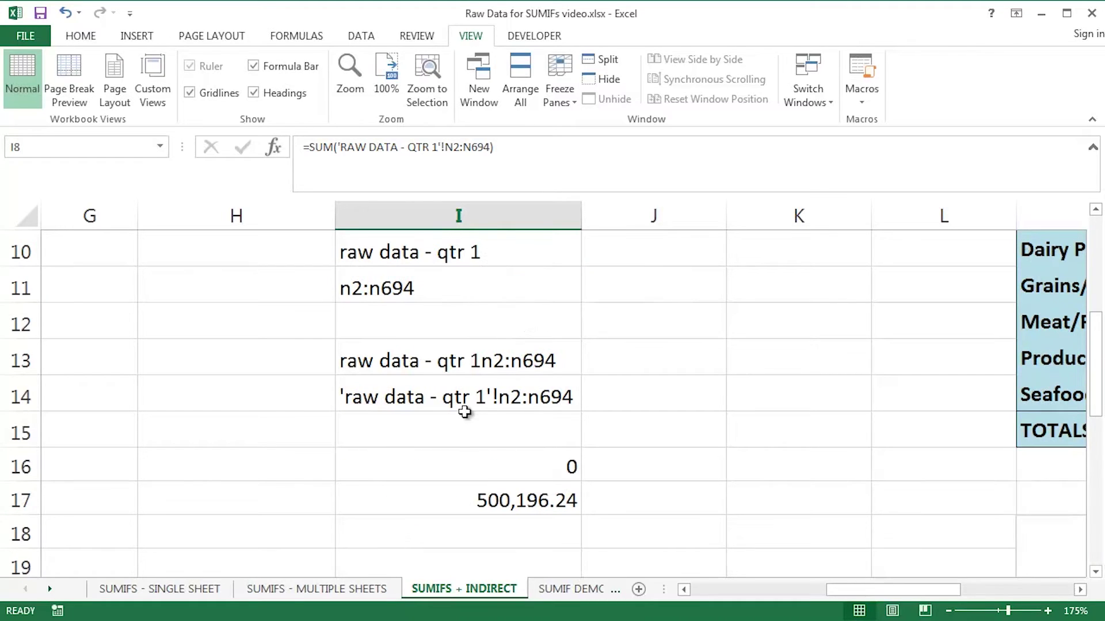
left_click(497, 461)
double_click(497, 461)
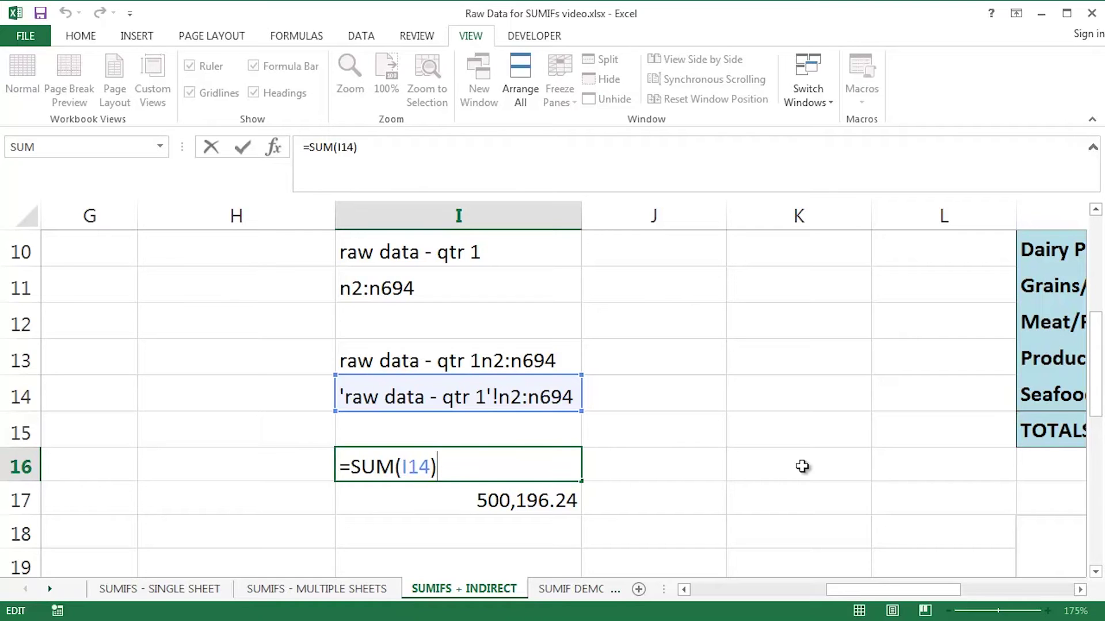
key("Return")
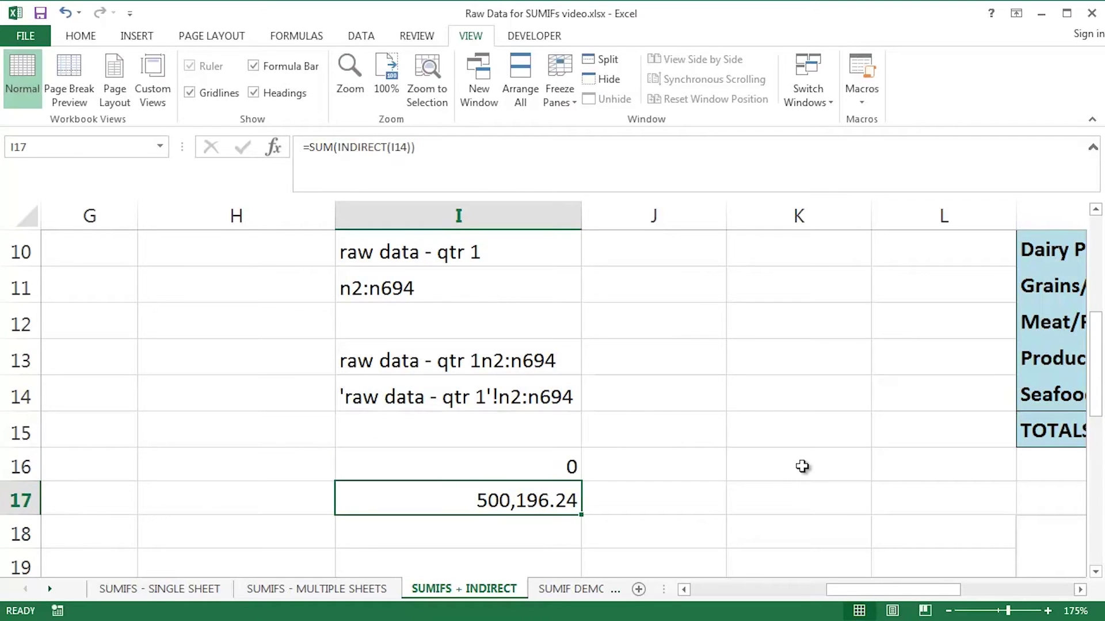
key("F2")
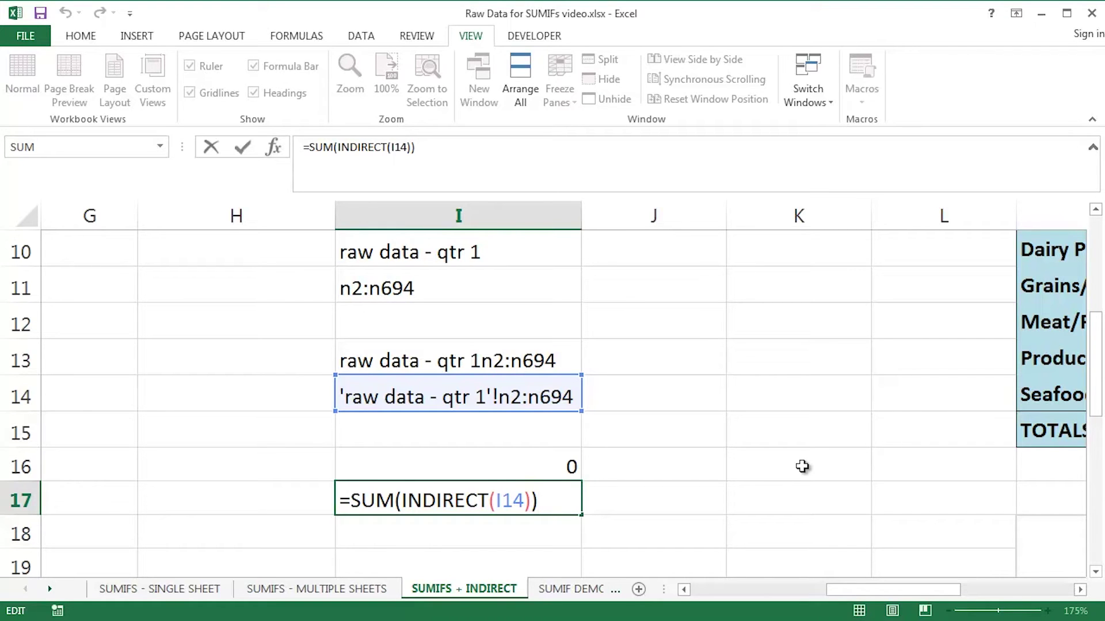
key("ctrl+Return")
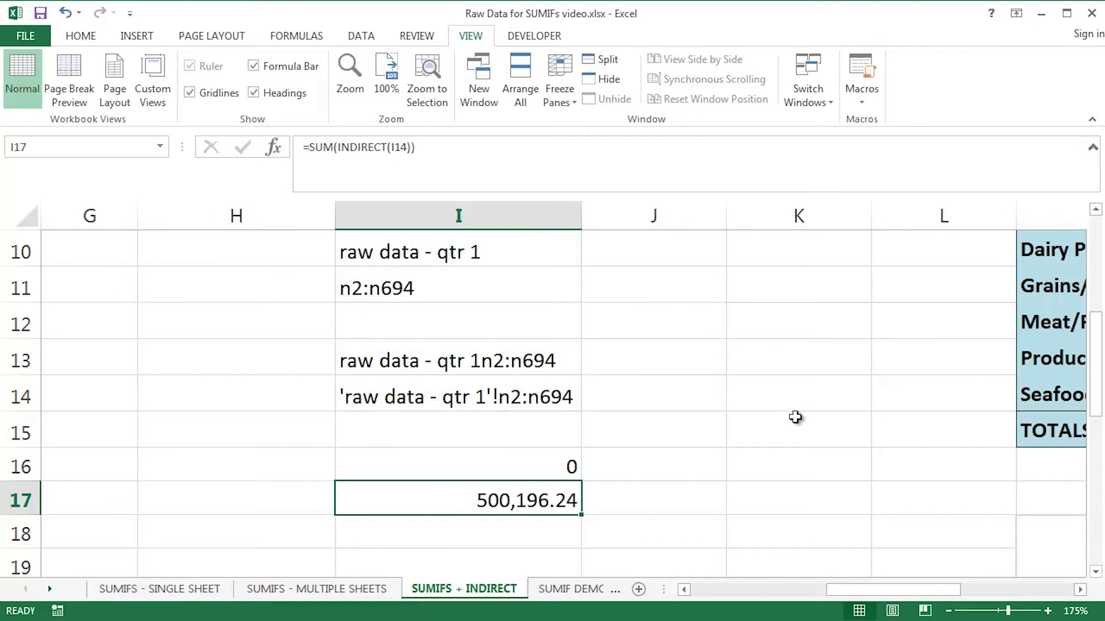
scroll(795, 417, "down", 2)
scroll(795, 417, "down", 1)
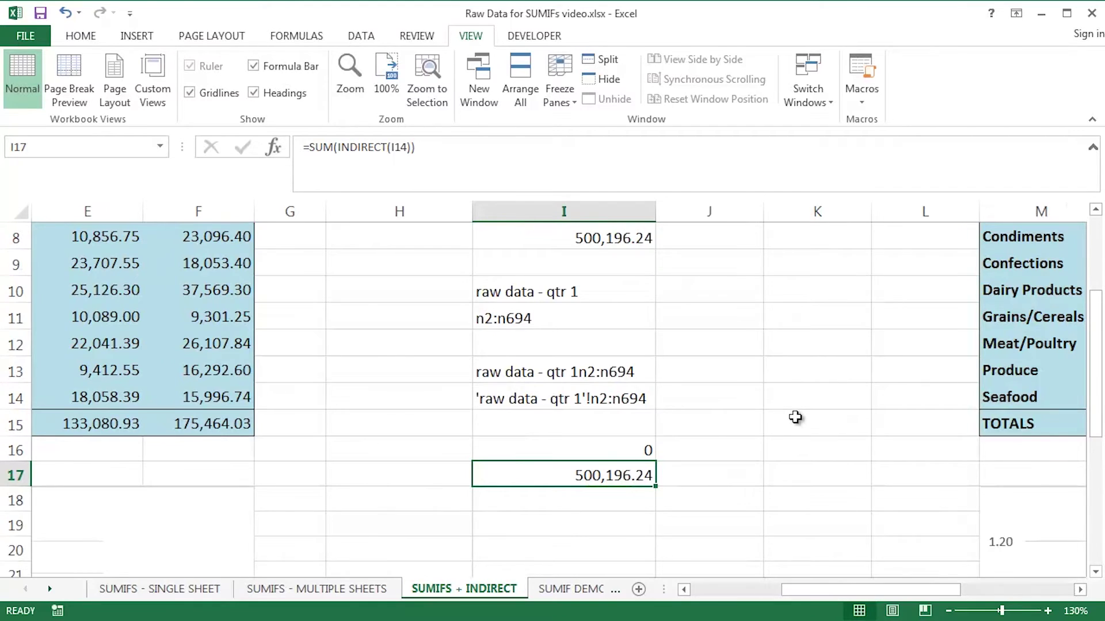
- Start a SUM formula in N7, for Beverages in QTR 1, joining an opening apostrophe to the absolute sheet-prefix reference $N$3
scroll(795, 417, "down", 1)
left_click_drag(909, 590, 1020, 609)
scroll(685, 334, "up", 2)
left_click(652, 377)
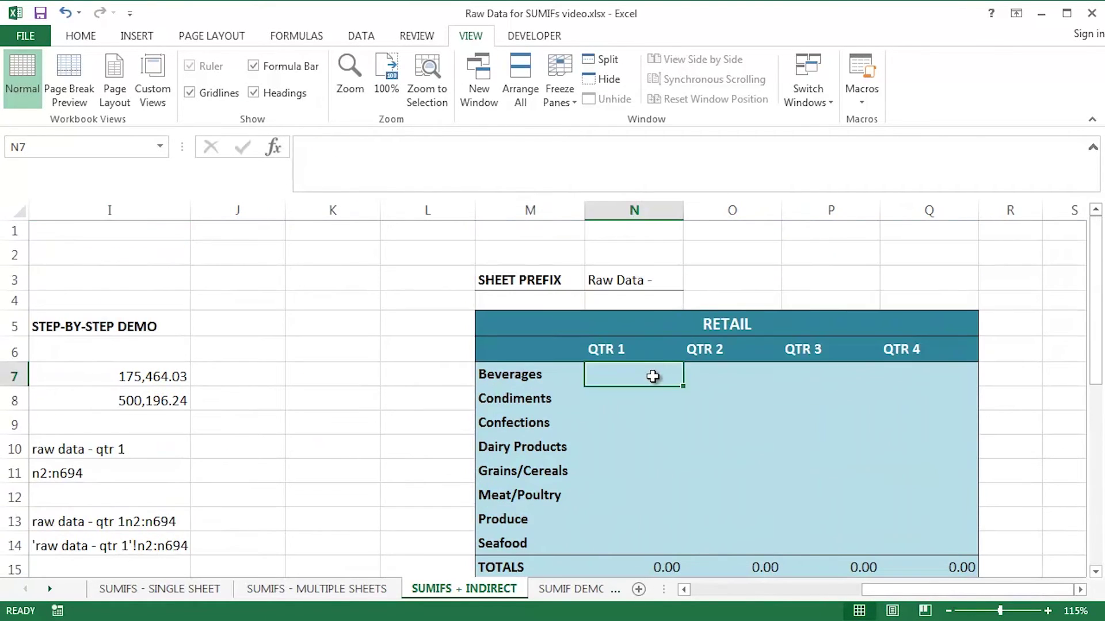
scroll(656, 373, "up", 3)
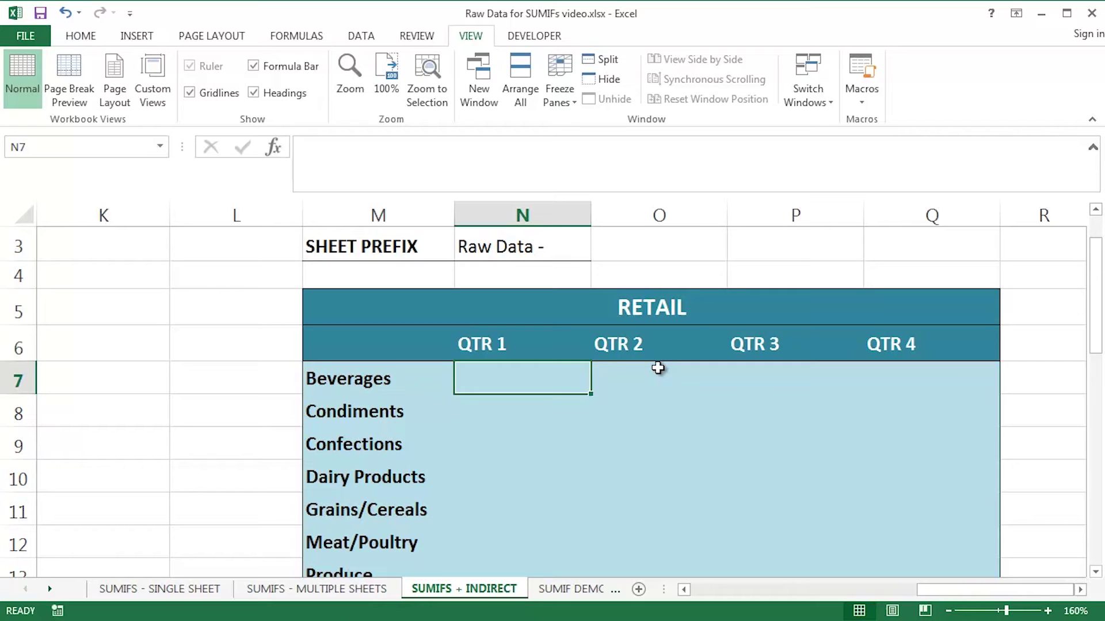
type("=SUM(")
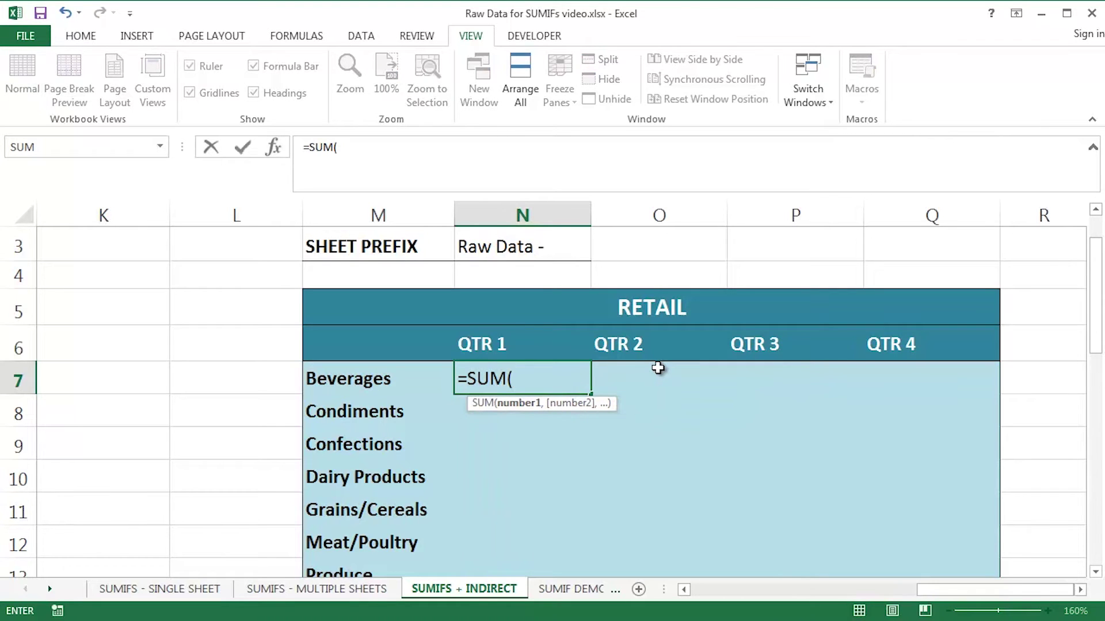
type("\"'\"&")
left_click(503, 246)
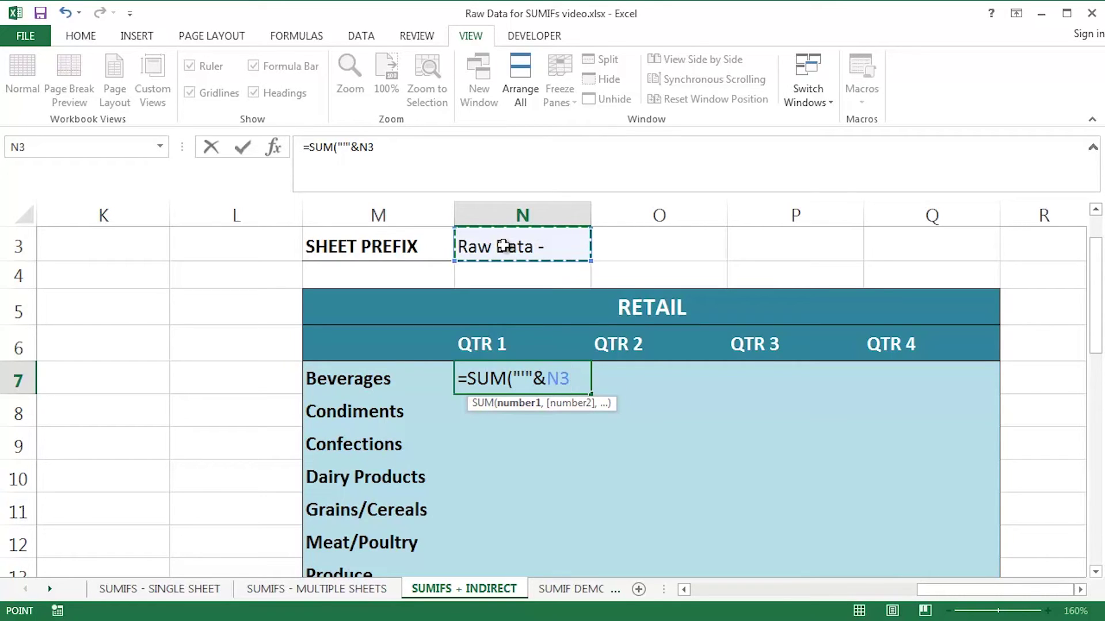
key("F4")
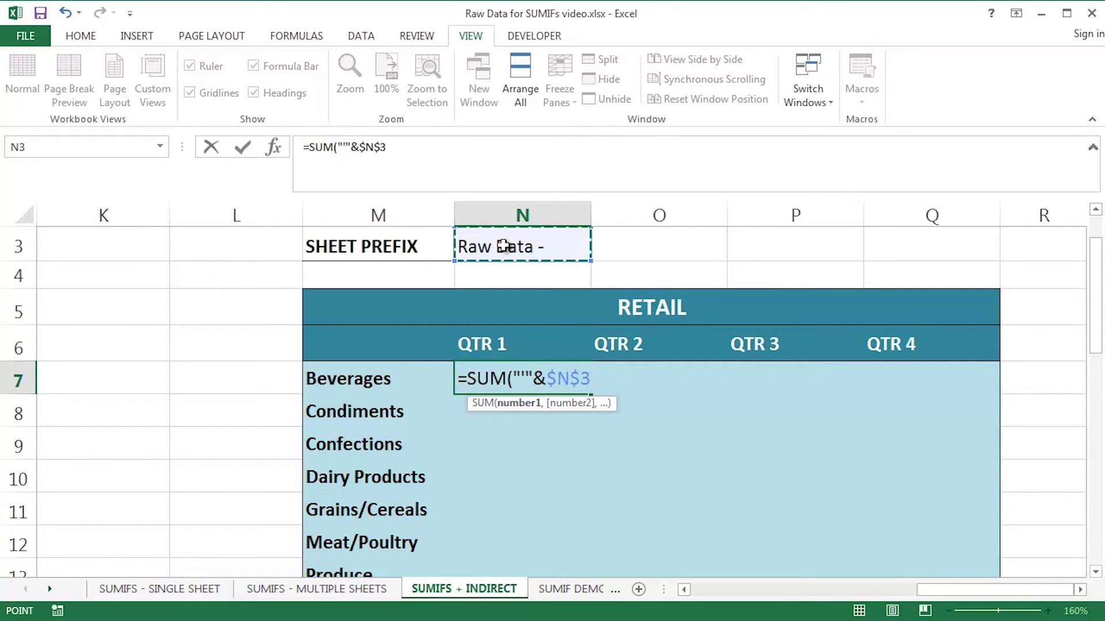
type("&")
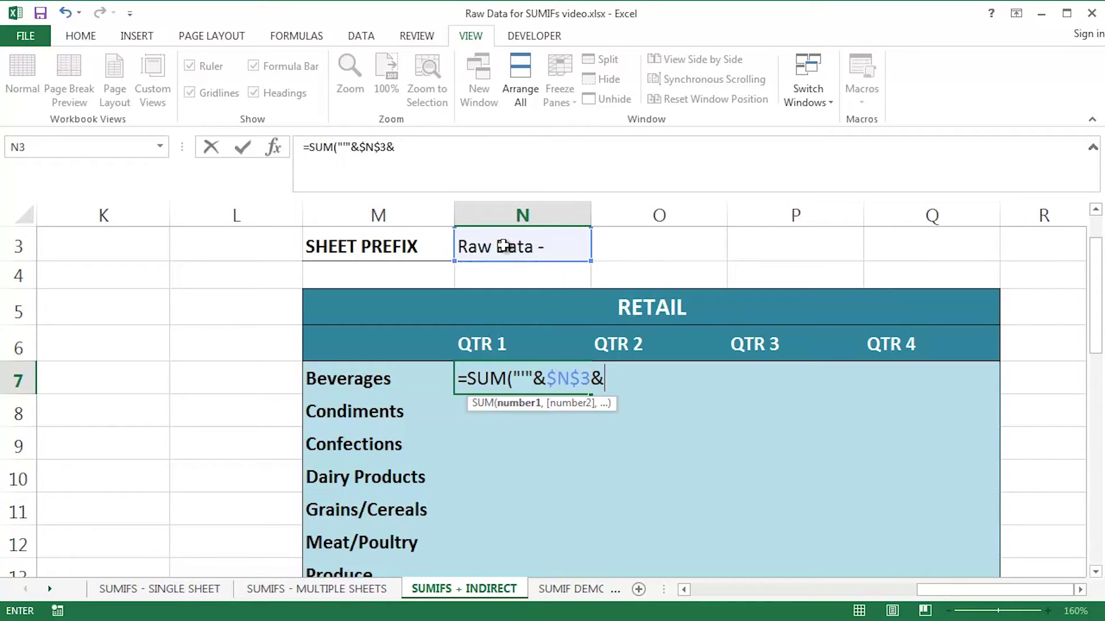
- Complete the N7 formula by appending the row-locked quarter heading N$6, the text "'!" and the range text "n2:n694"
left_click(534, 345)
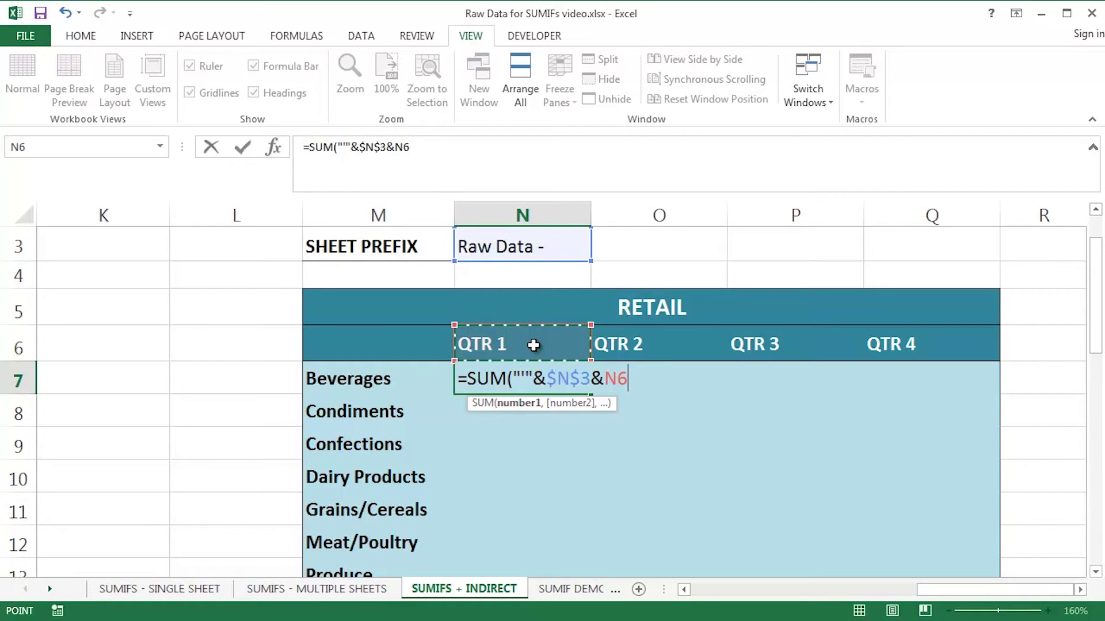
key("F4")
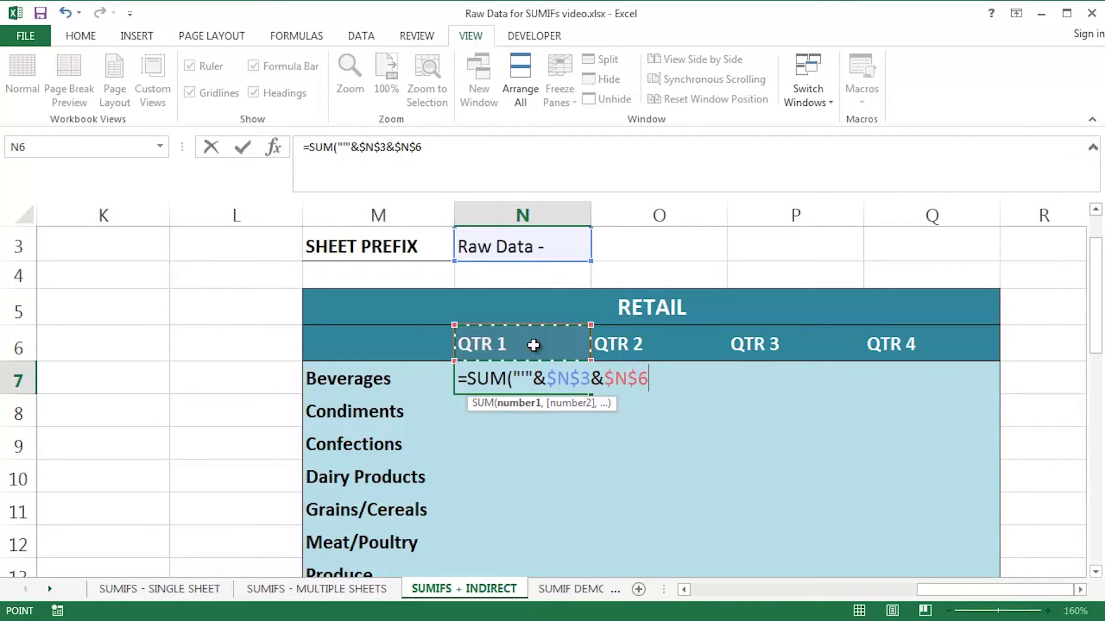
key("F4")
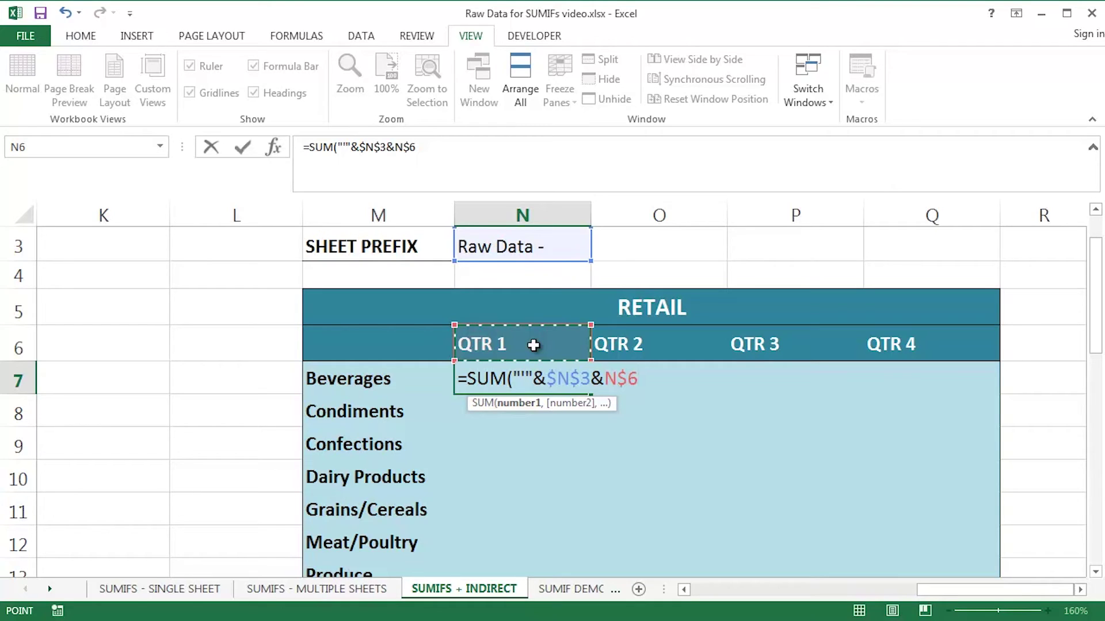
type("&\"")
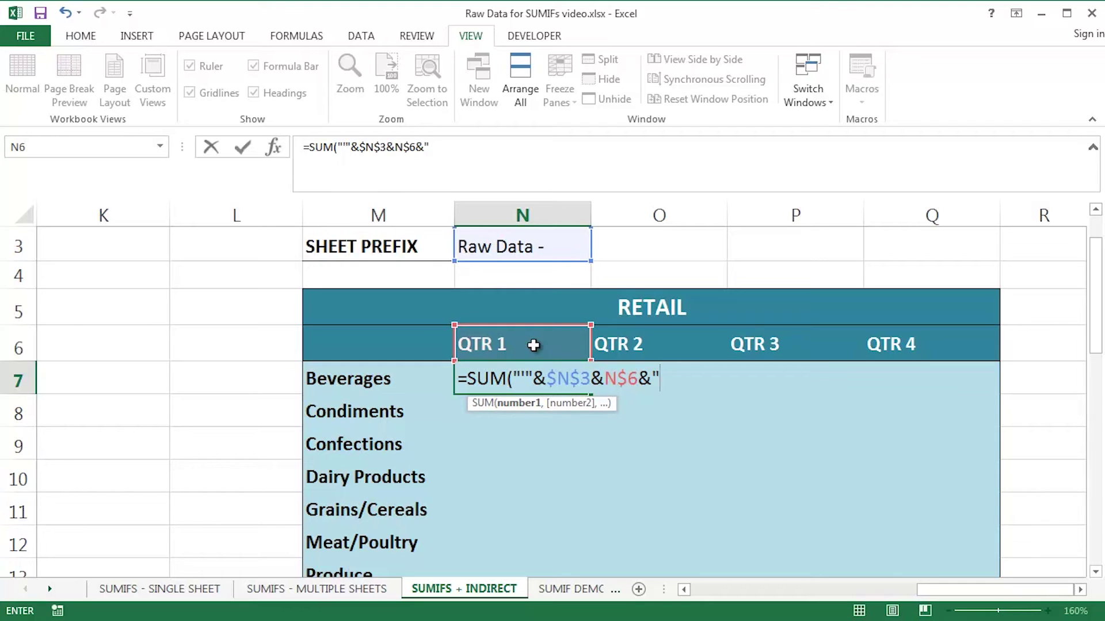
type("'!\"&\"n2:n694\"")
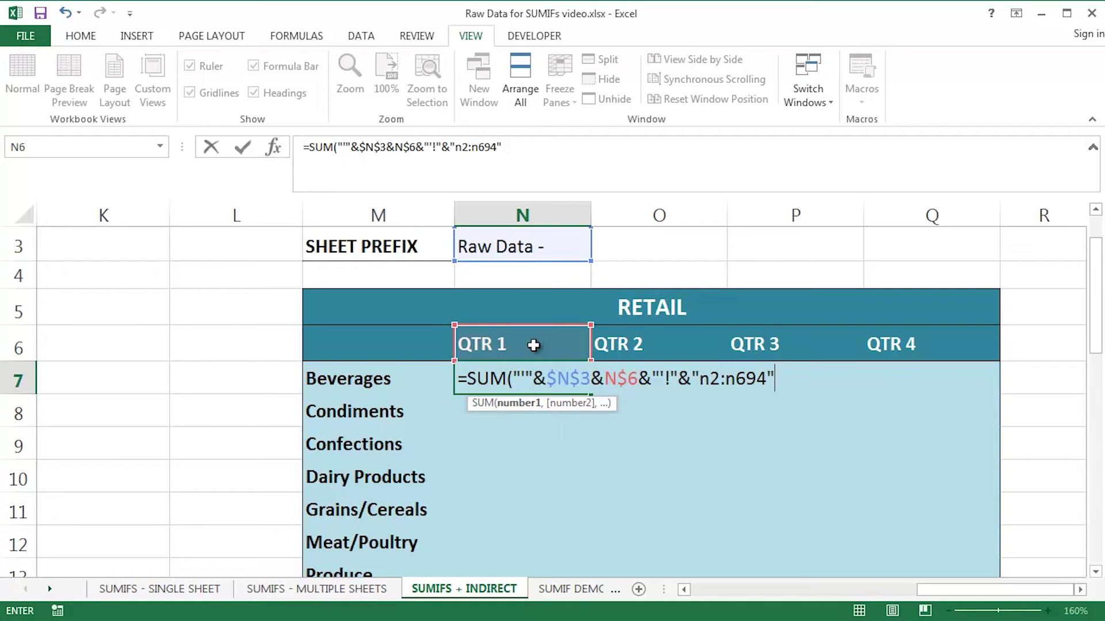
type(")")
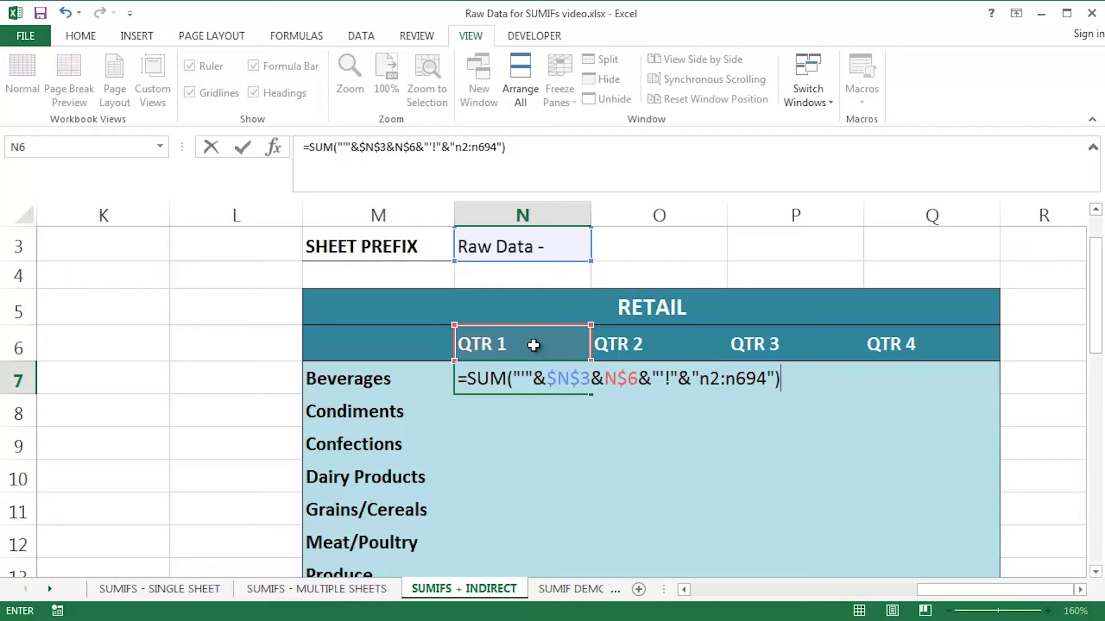
key("Return")
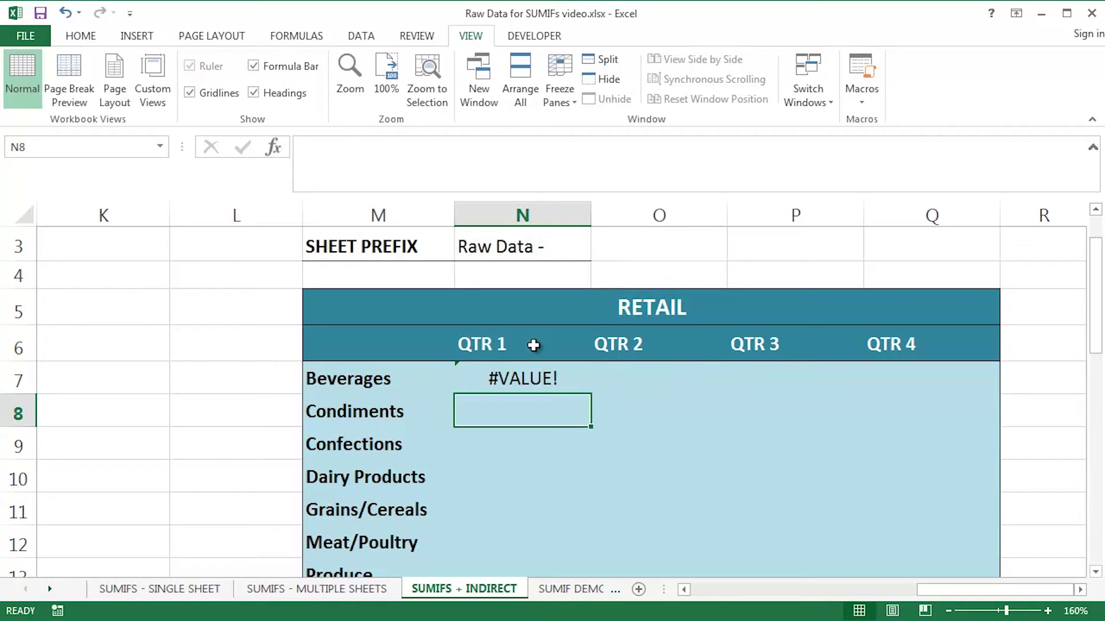
- Wrap the concatenated text inside N7's SUM formula in INDIRECT and accept the proposed closing-parenthesis correction
key("Up")
key("F2")
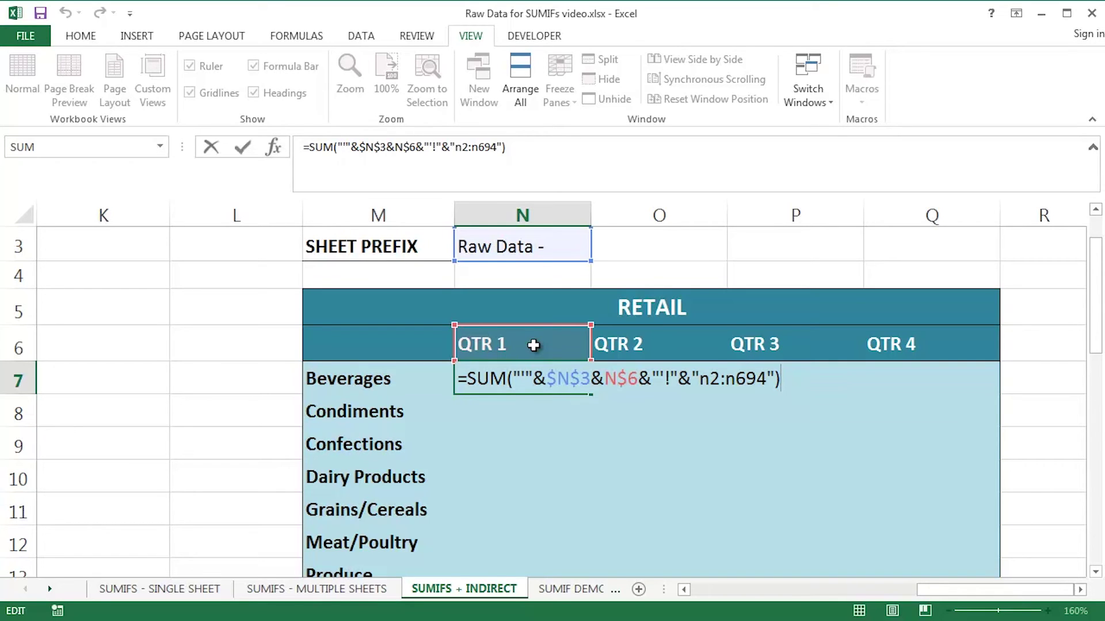
key("Return")
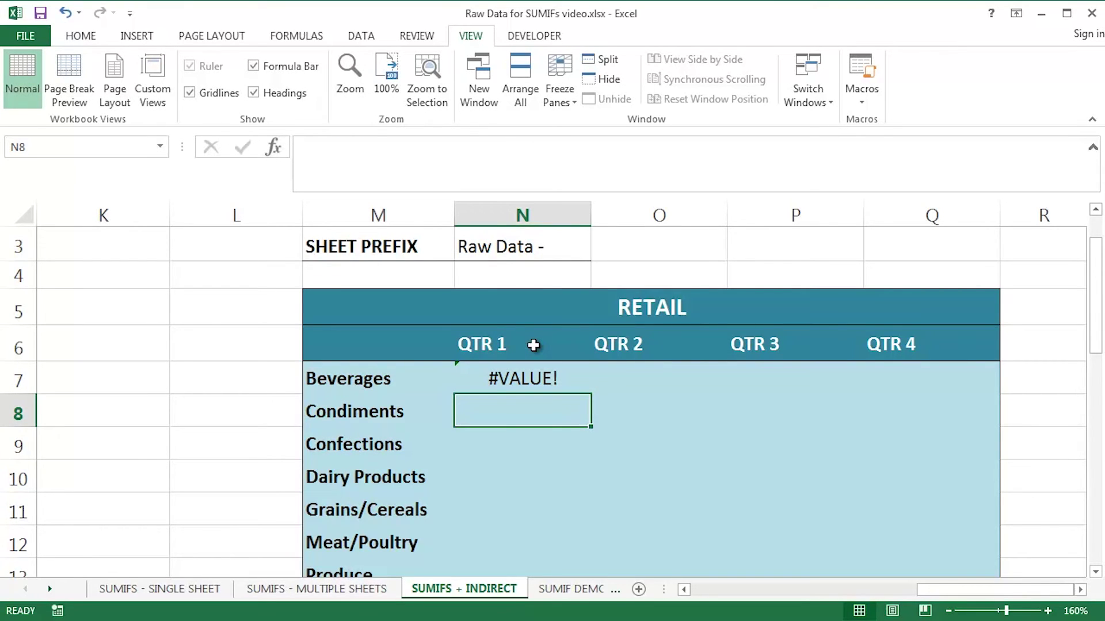
key("Up")
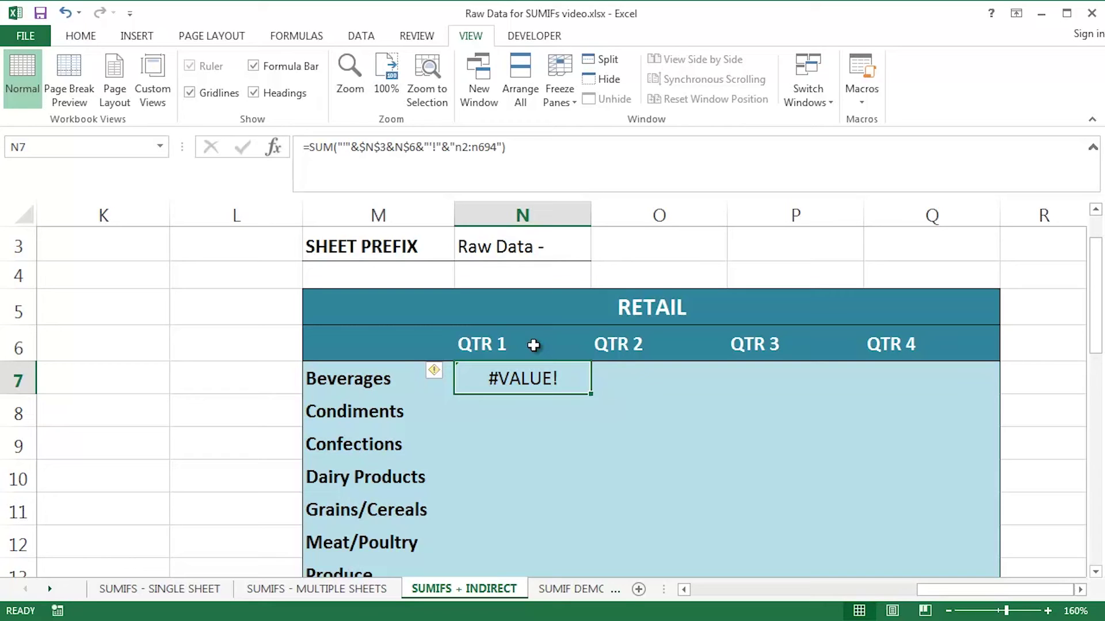
key("F2")
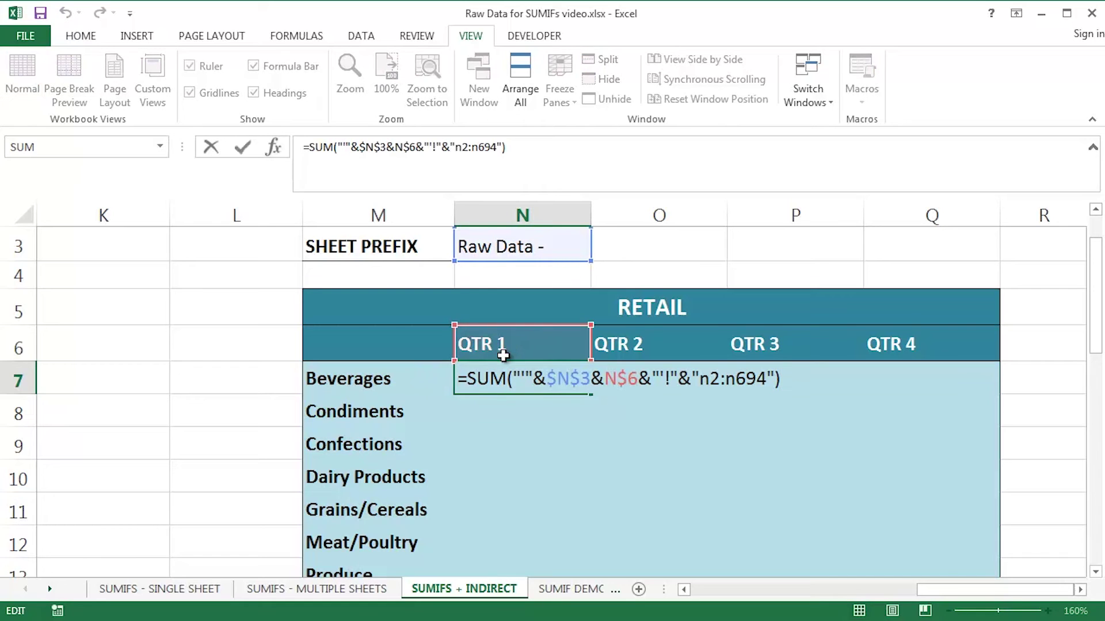
left_click(514, 379)
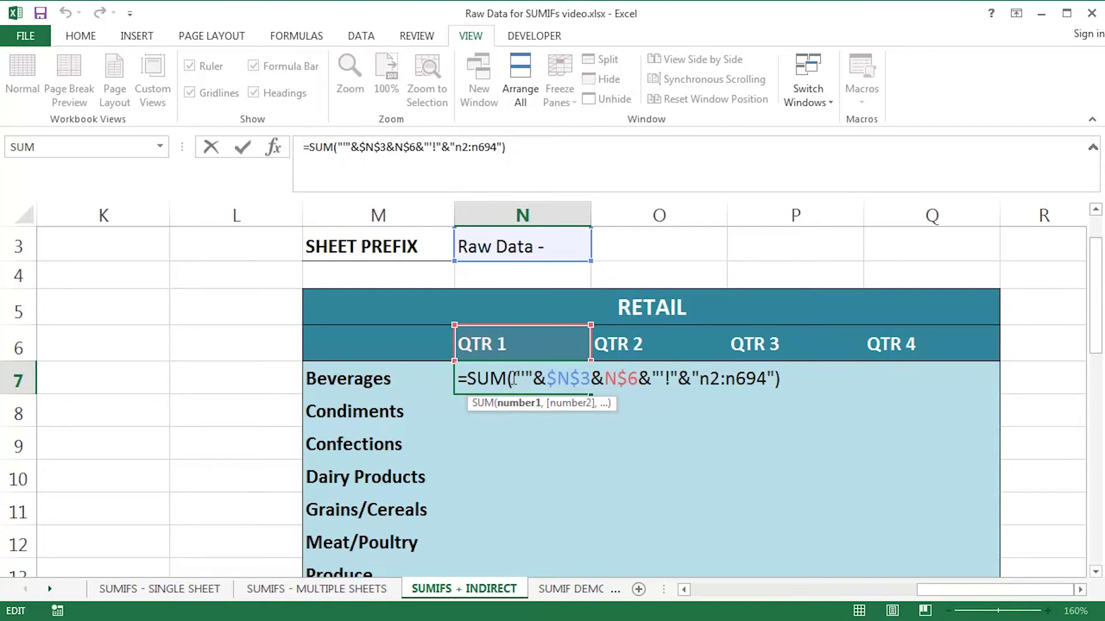
type("ind")
key("Tab")
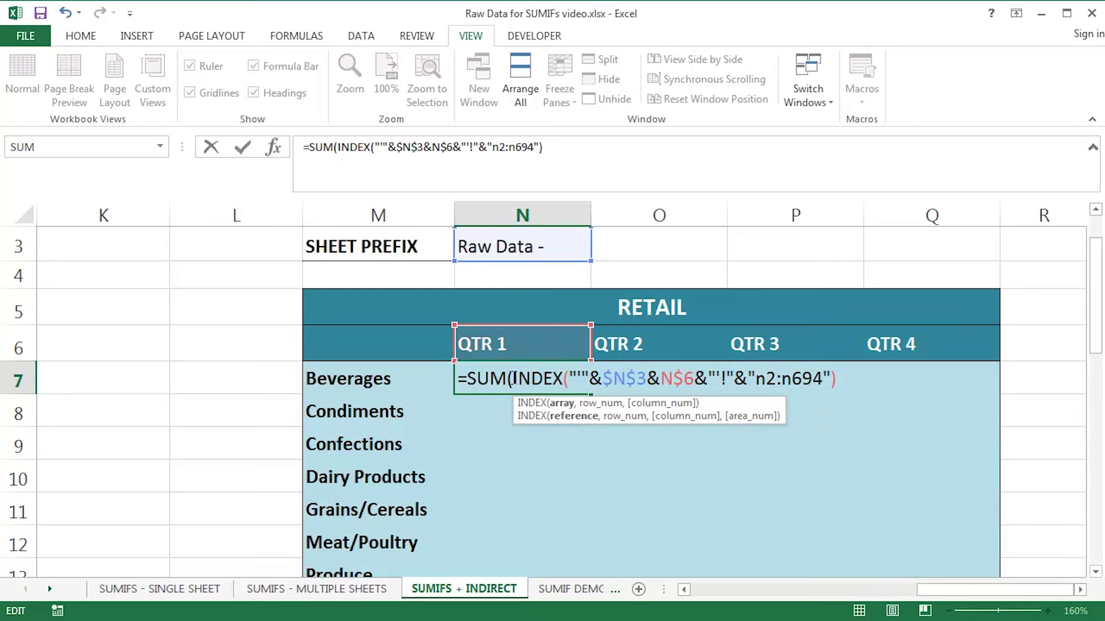
key("BackSpace")
key("BackSpace")
key("BackSpace")
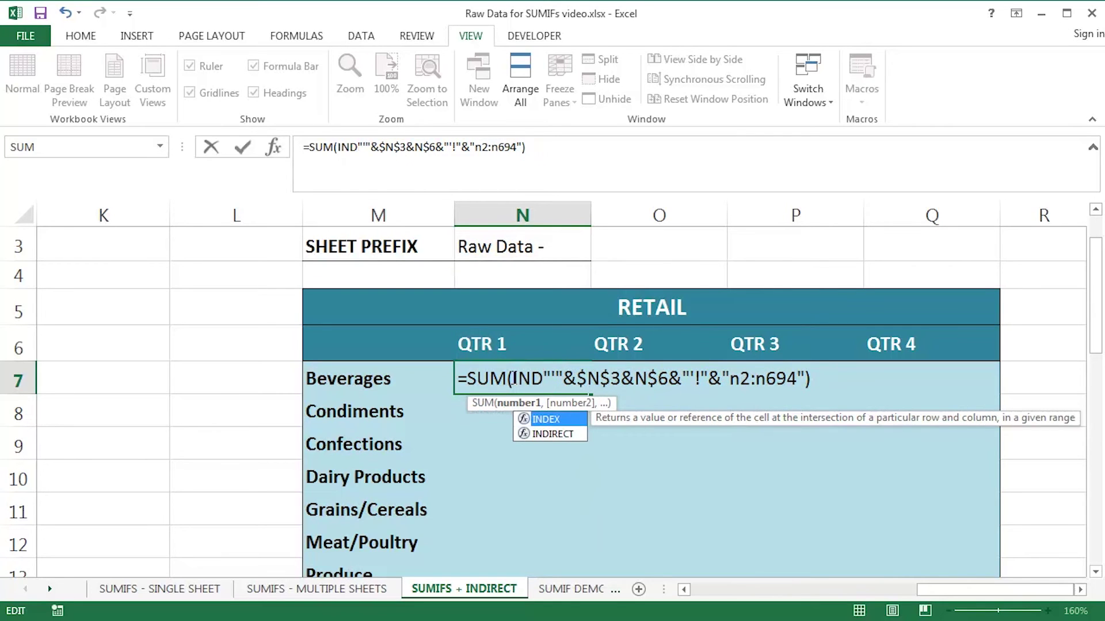
key("Down")
key("Tab")
key("Return")
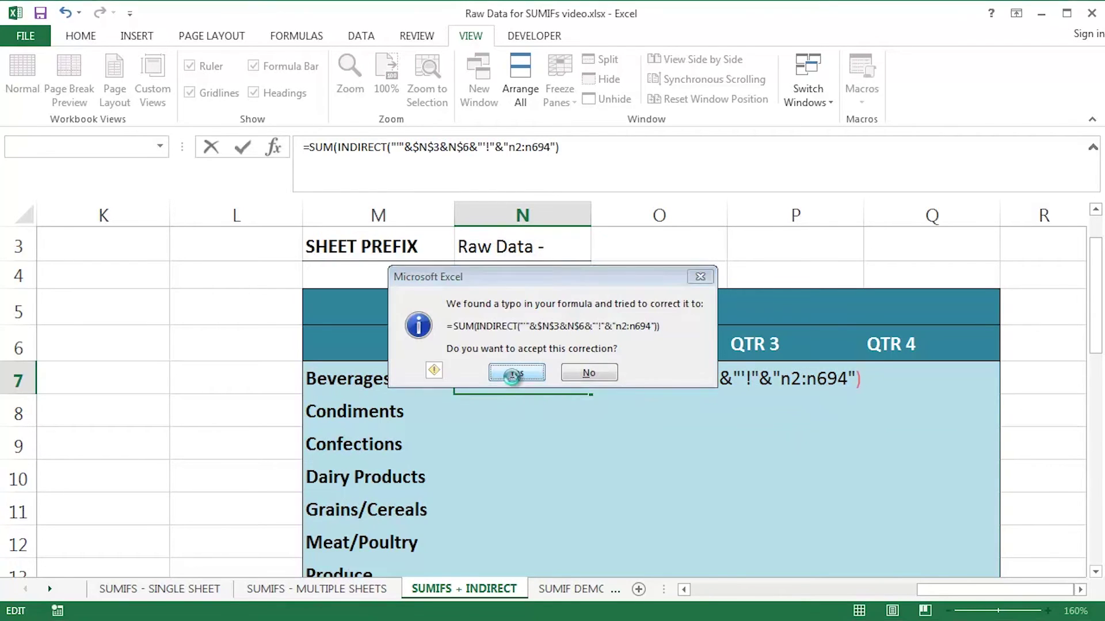
left_click(516, 374)
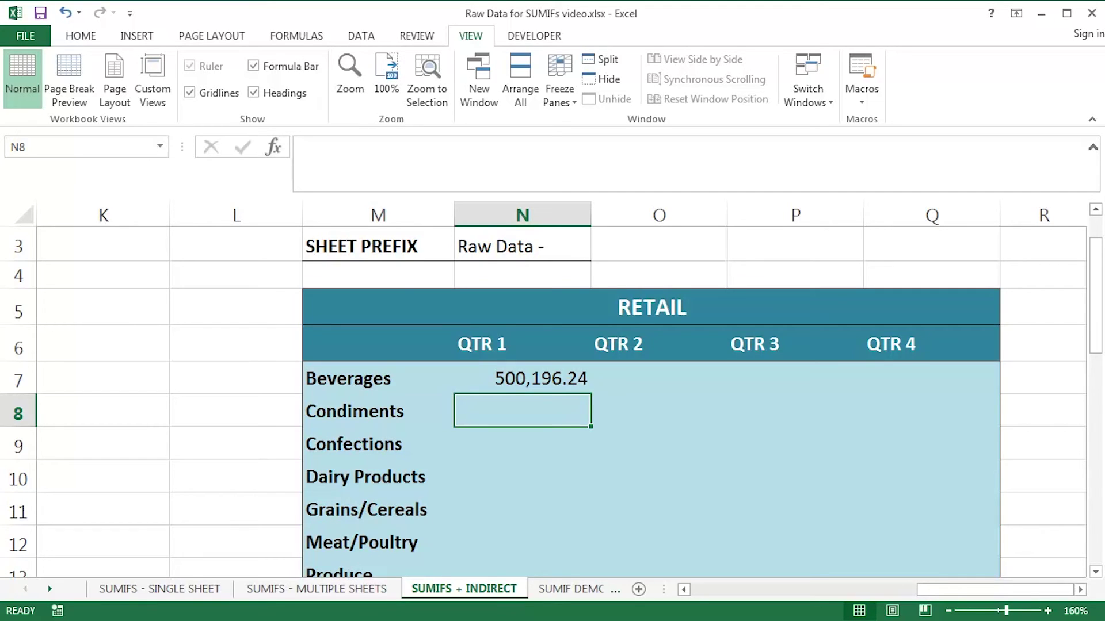
- Change the SUM function in the N7 formula to SUMIFS
key("Up")
key("F2")
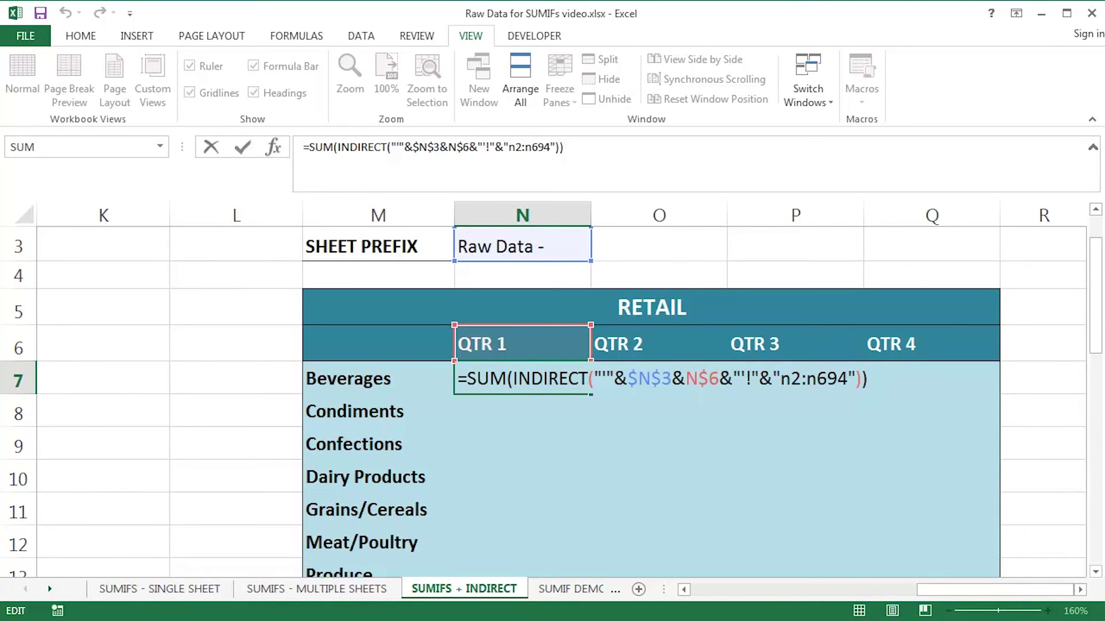
left_click(505, 380)
type("ifs")
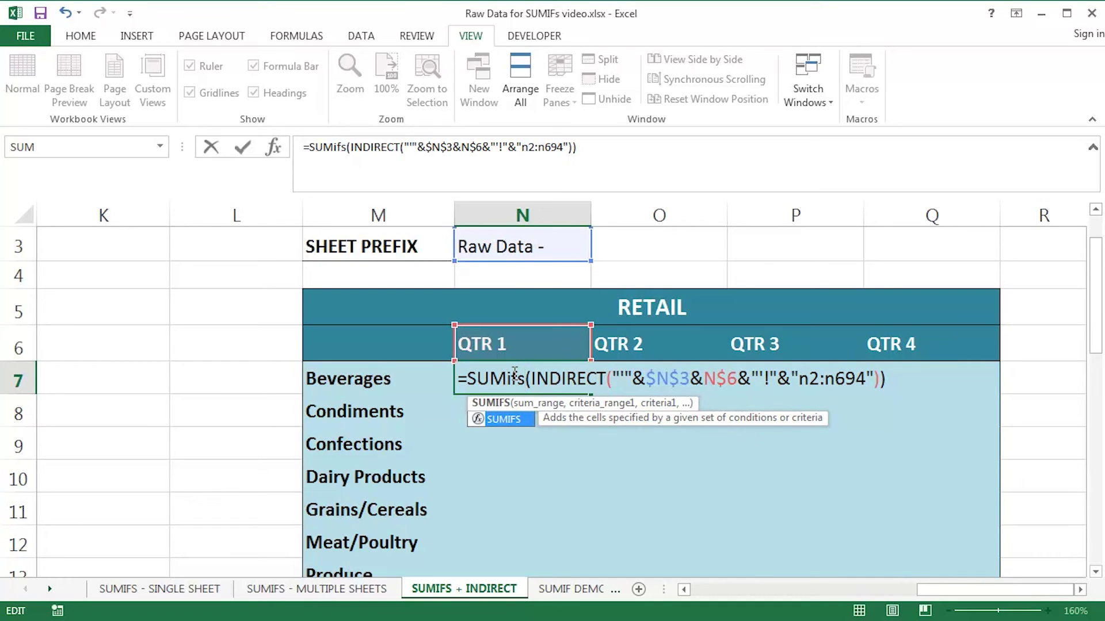
key("Tab")
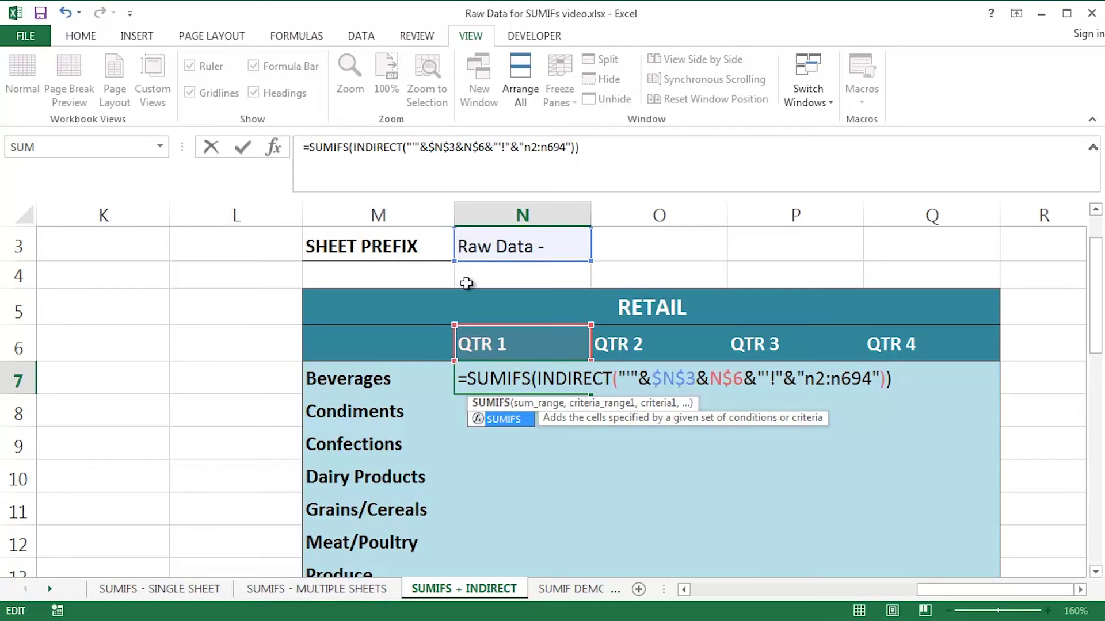
- Copy the INDIRECT expression used as the sum range and paste it as the criteria_range1 argument of the SUMIFS formula
left_click_drag(537, 380, 885, 383)
key("ctrl+c")
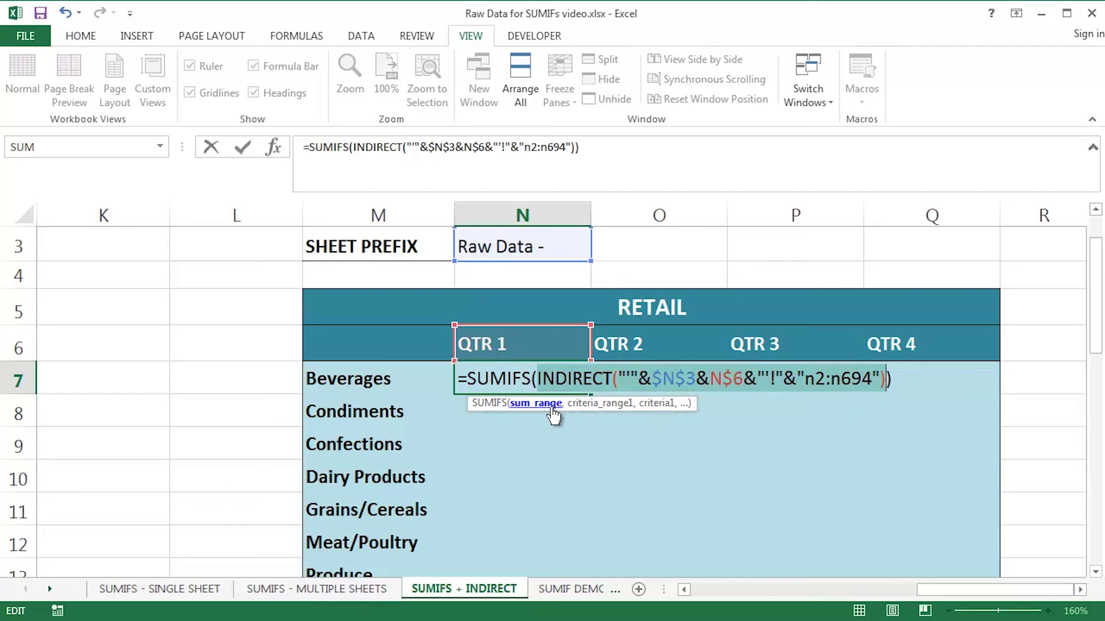
left_click_drag(570, 407, 583, 451)
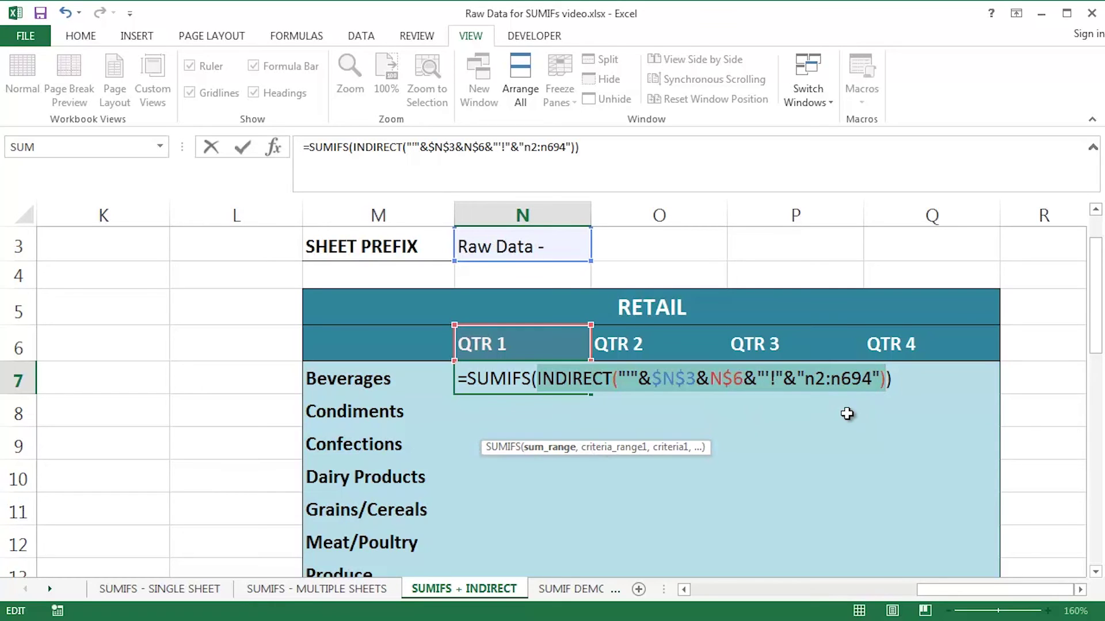
left_click(886, 380)
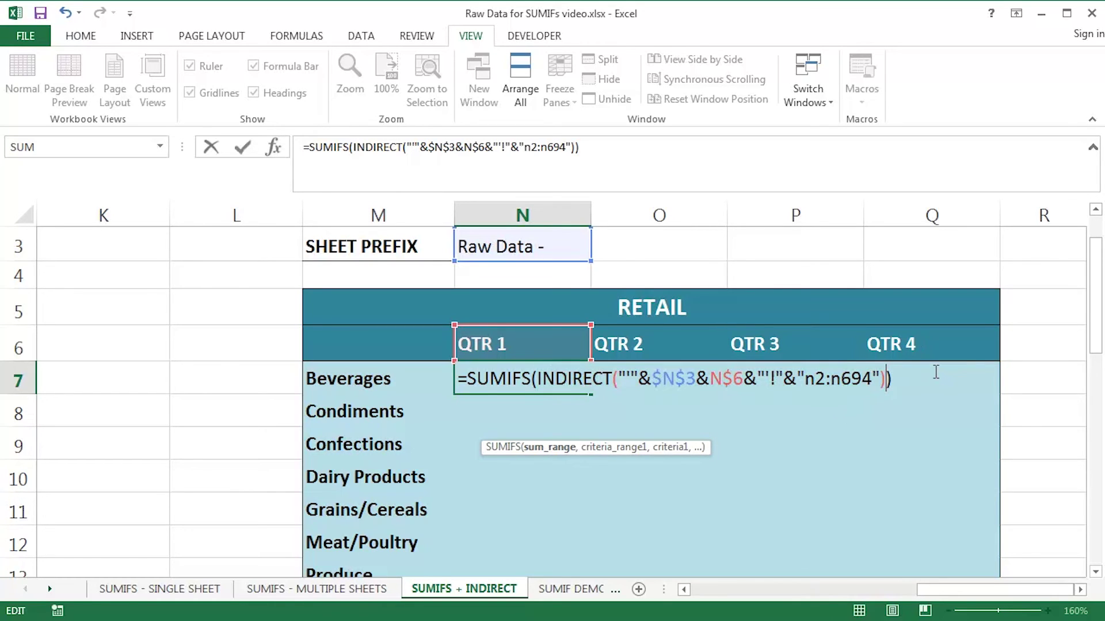
type(",")
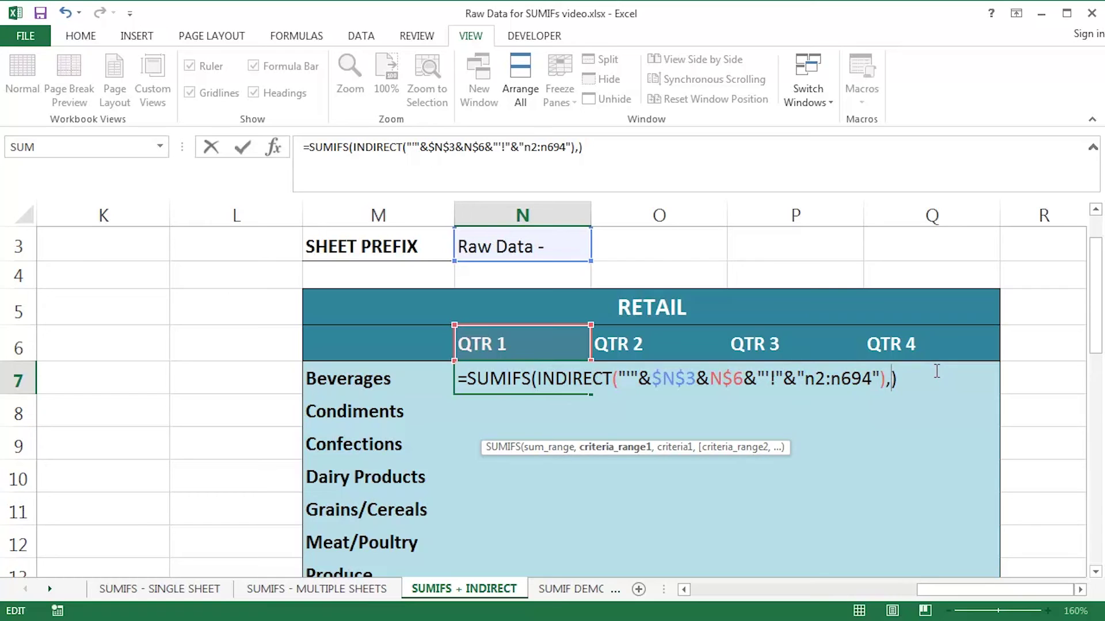
key("ctrl+v")
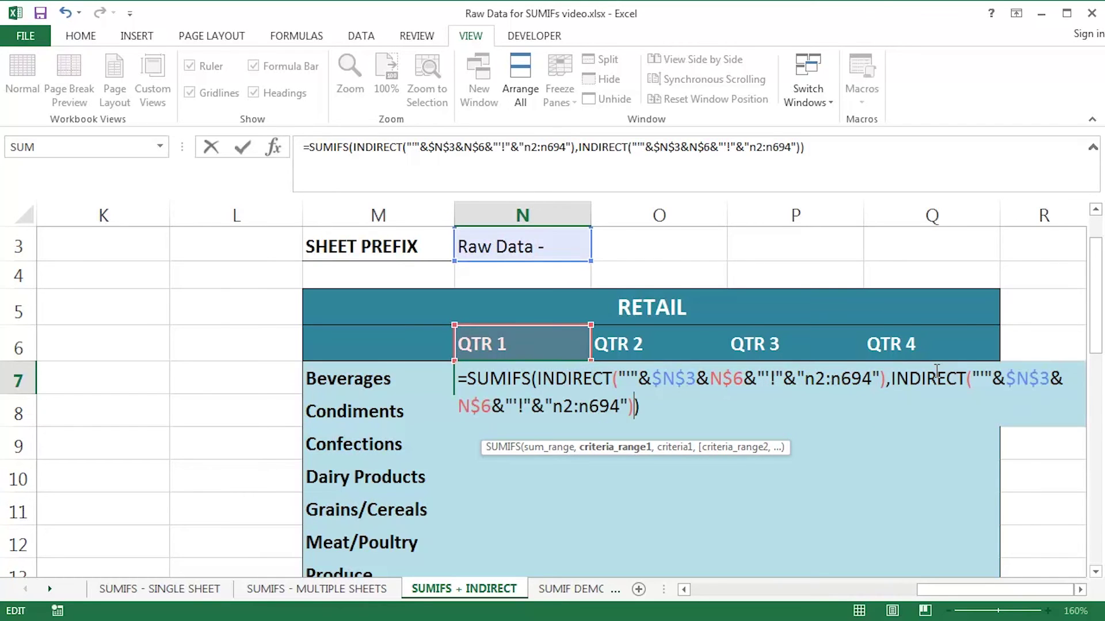
- Change the range text in the second INDIRECT expression to p2:p694
key("Left")
key("Left")
key("Left")
key("Left")
key("Left")
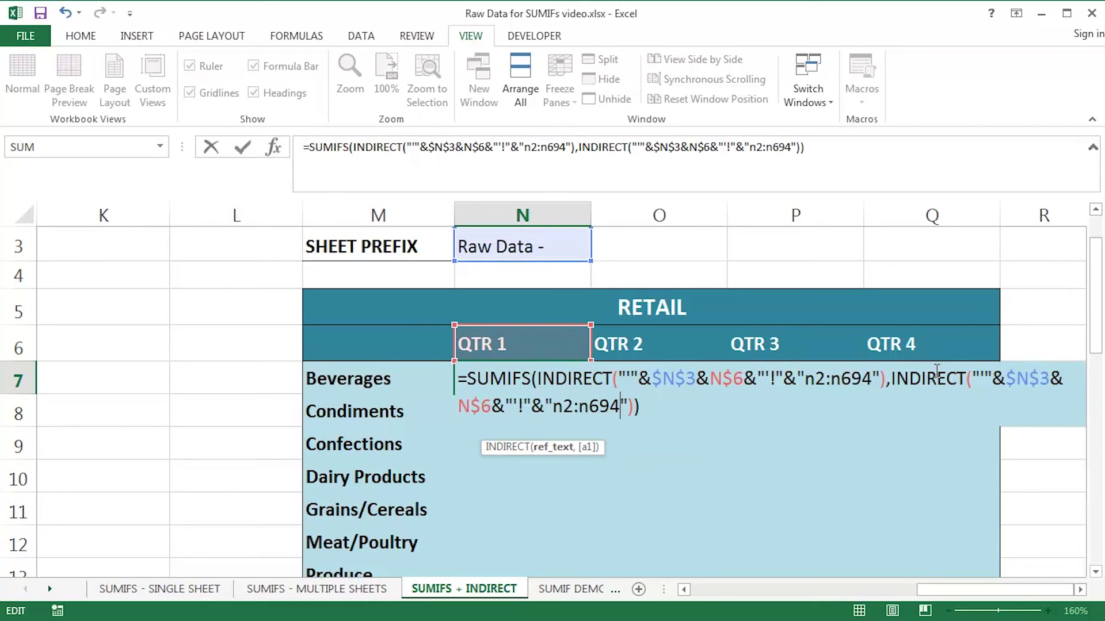
key("BackSpace")
type("p")
key("Left")
key("Left")
key("Left")
key("BackSpace")
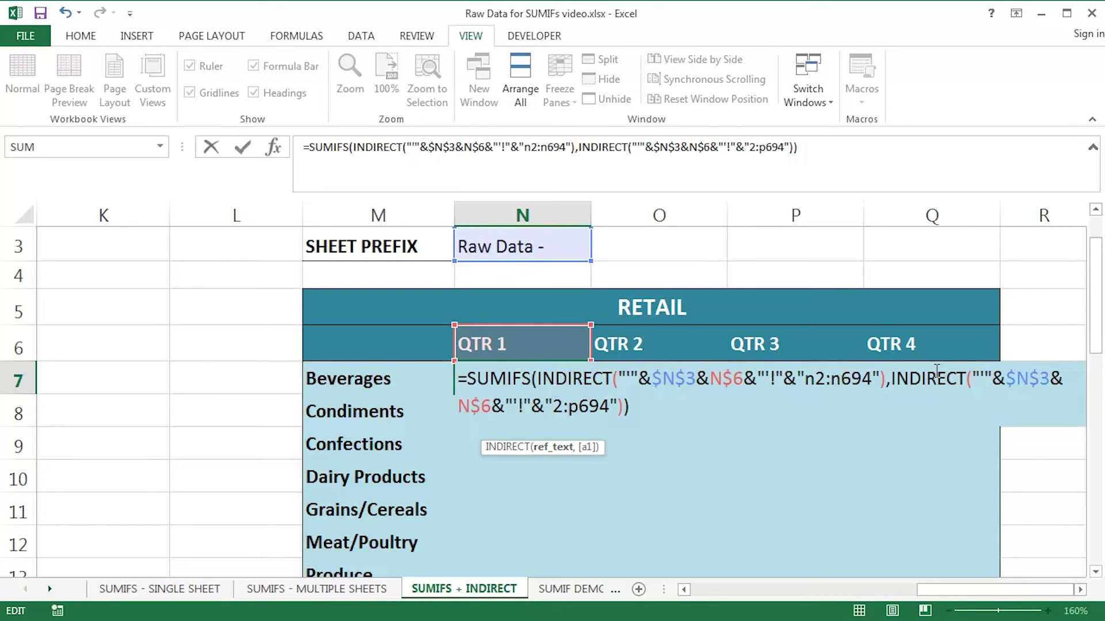
type("p")
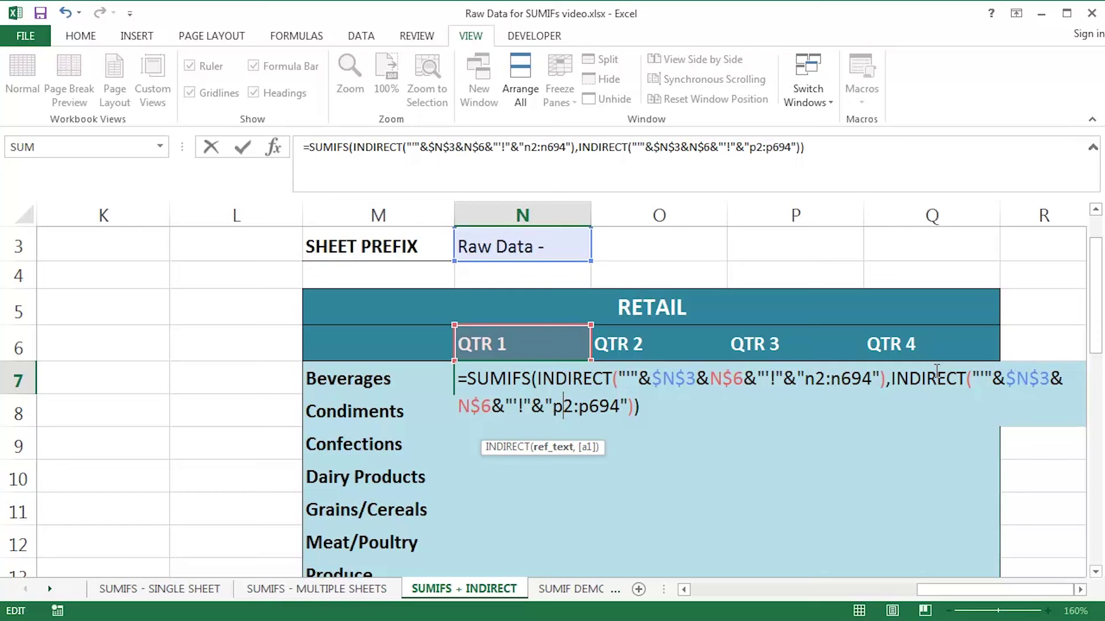
- Add the Beverages label cell as the criteria1 argument of the N7 SUMIFS formula, locking only its column as $M7
key("Right")
key("Right")
key("Right")
key("Right")
key("Right")
key("Right")
key("Right")
key("Right")
key("Right")
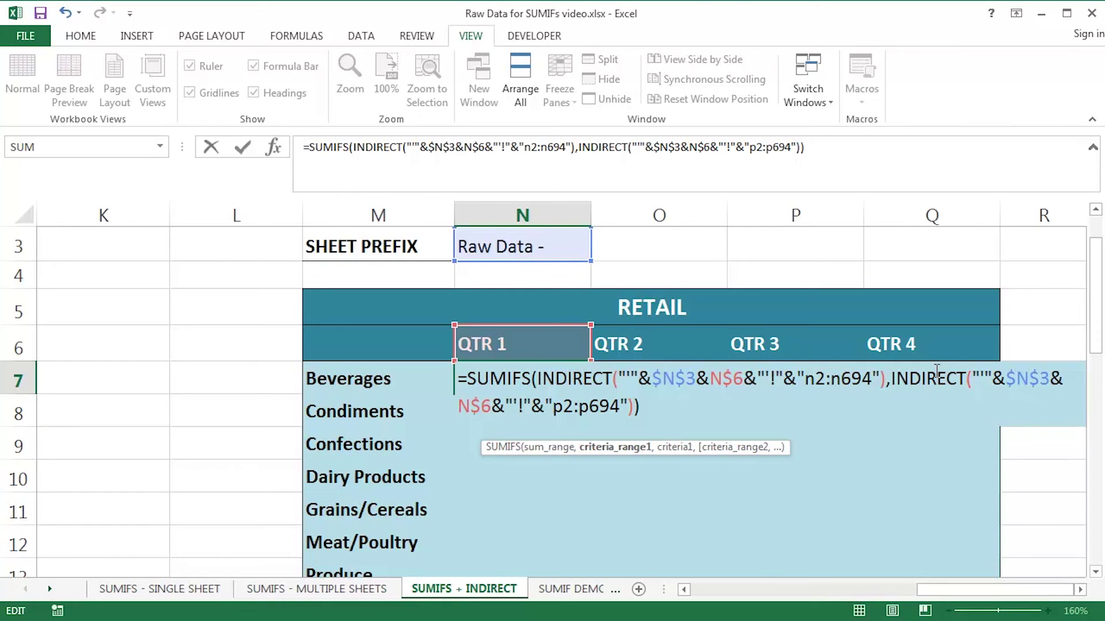
type(",")
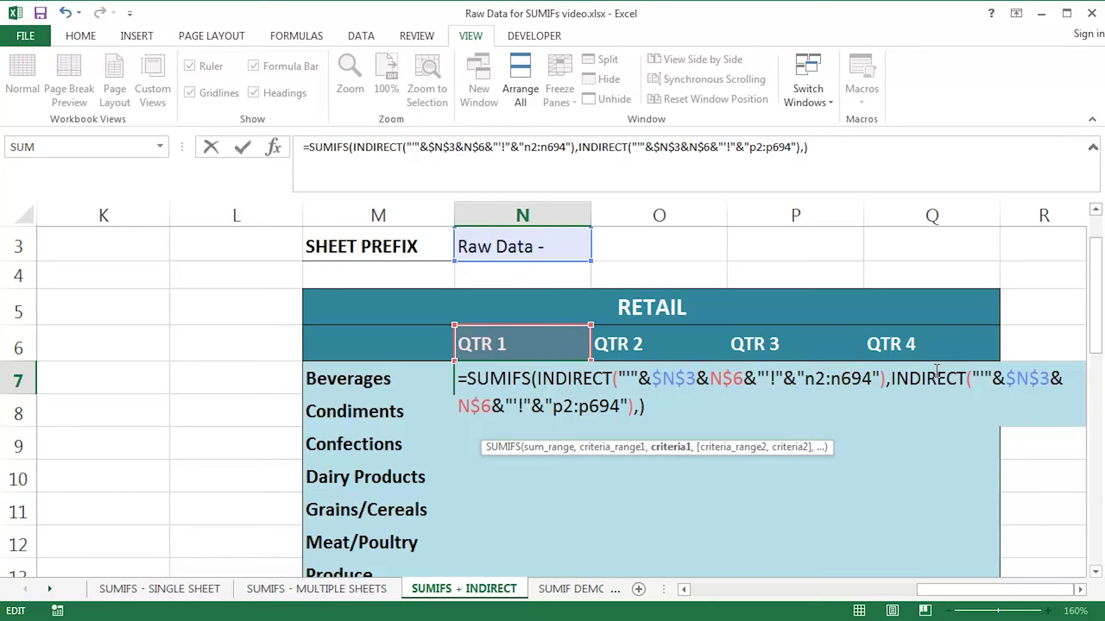
left_click(402, 381)
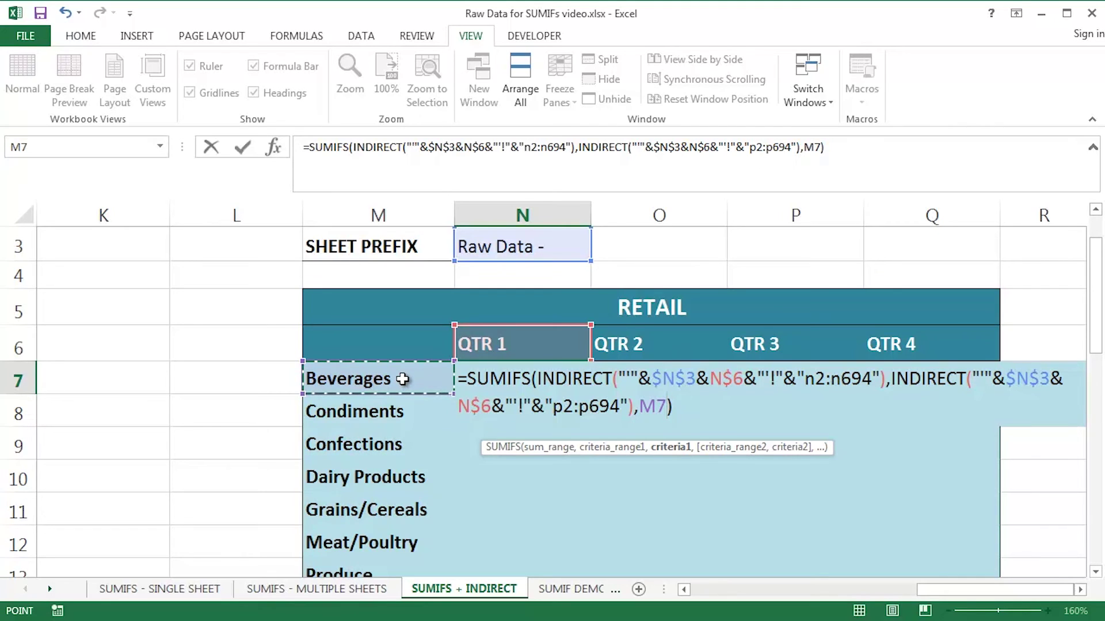
key("F4")
key("F4")
key("F4")
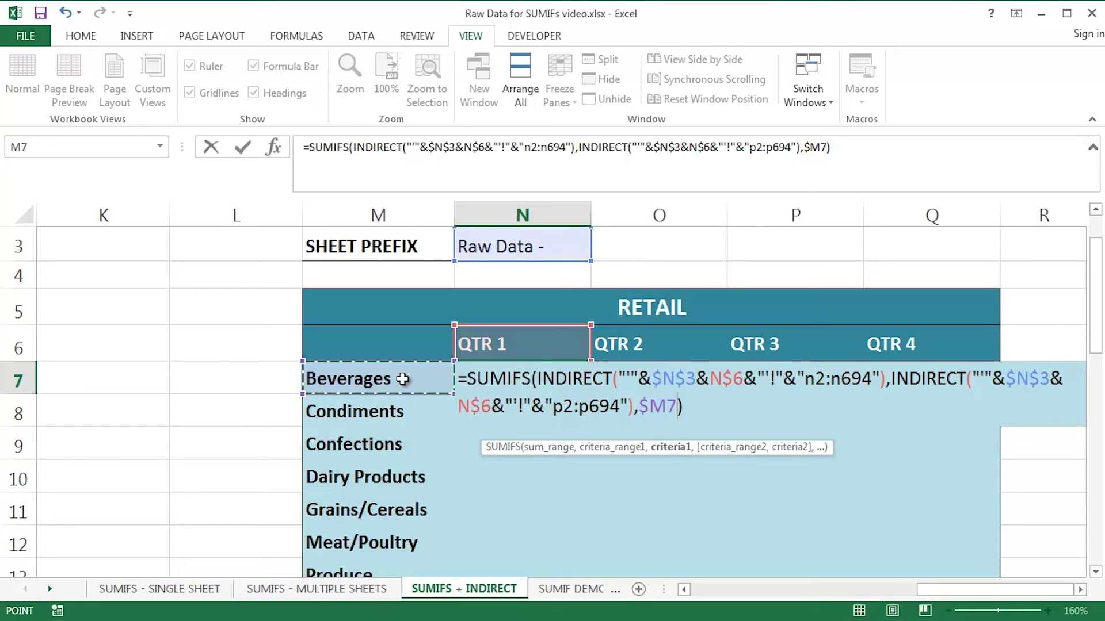
- Paste the copied INDIRECT expression as the criteria_range2 argument of the SUMIFS formula
type(",")
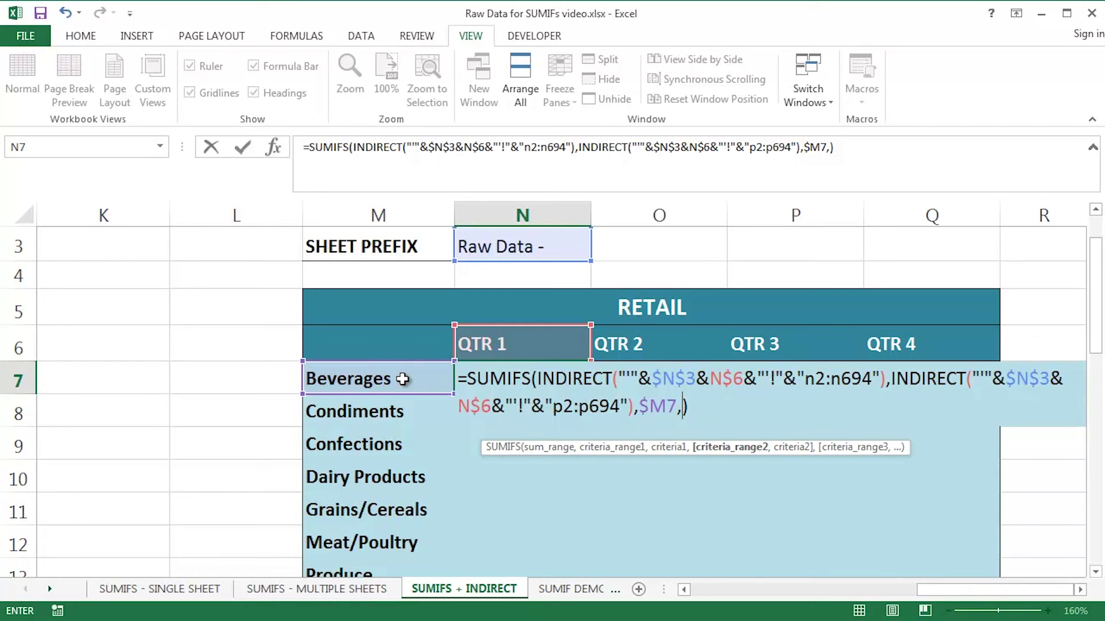
key("ctrl+v")
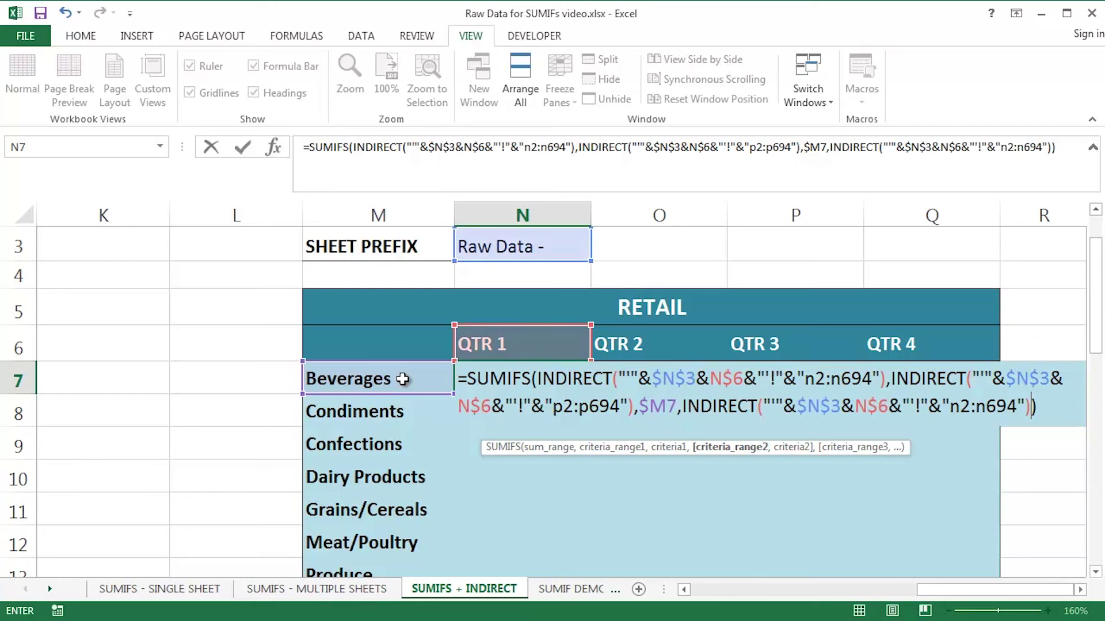
key("Return")
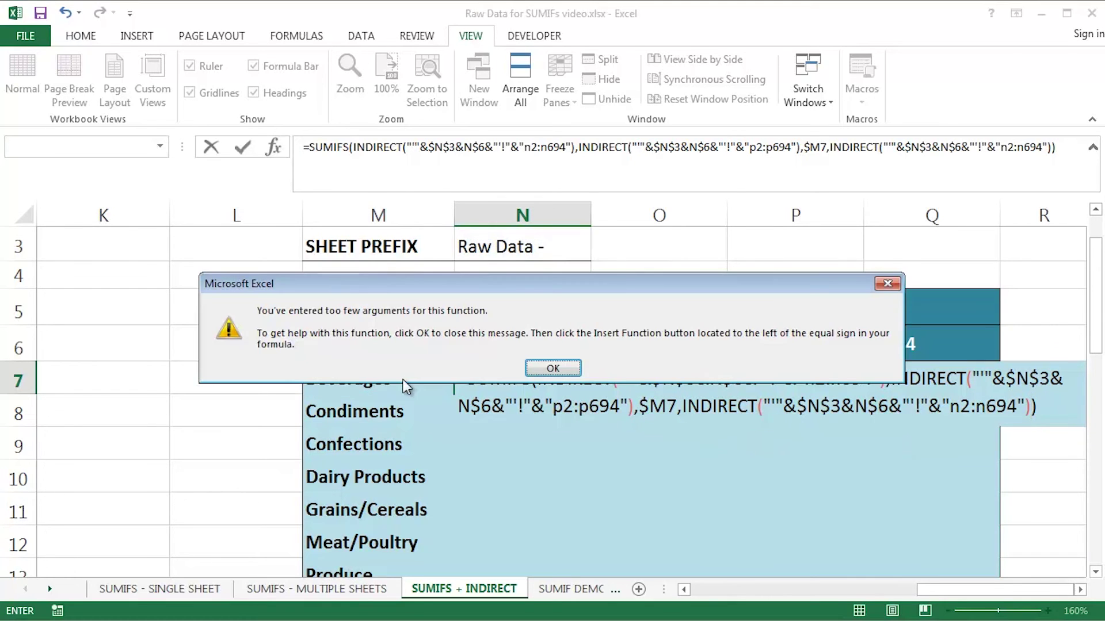
key("Return")
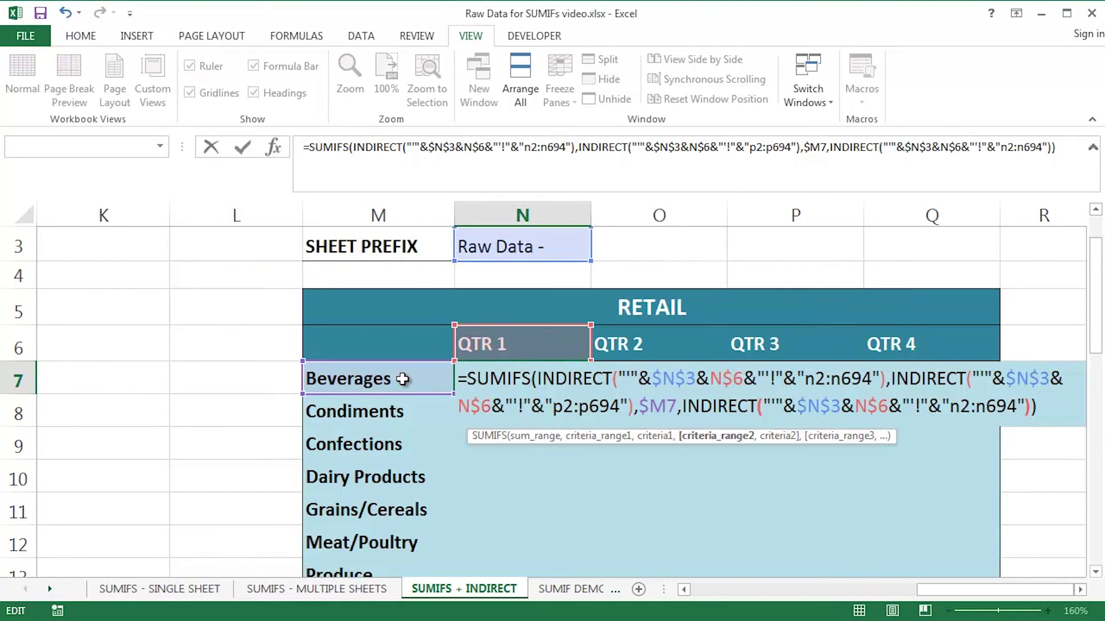
- Change the range text in the third INDIRECT expression to d2:d694
key("Left")
key("Left")
key("Left")
key("Left")
key("Left")
key("Left")
key("Left")
key("BackSpace")
type("d")
key("Right")
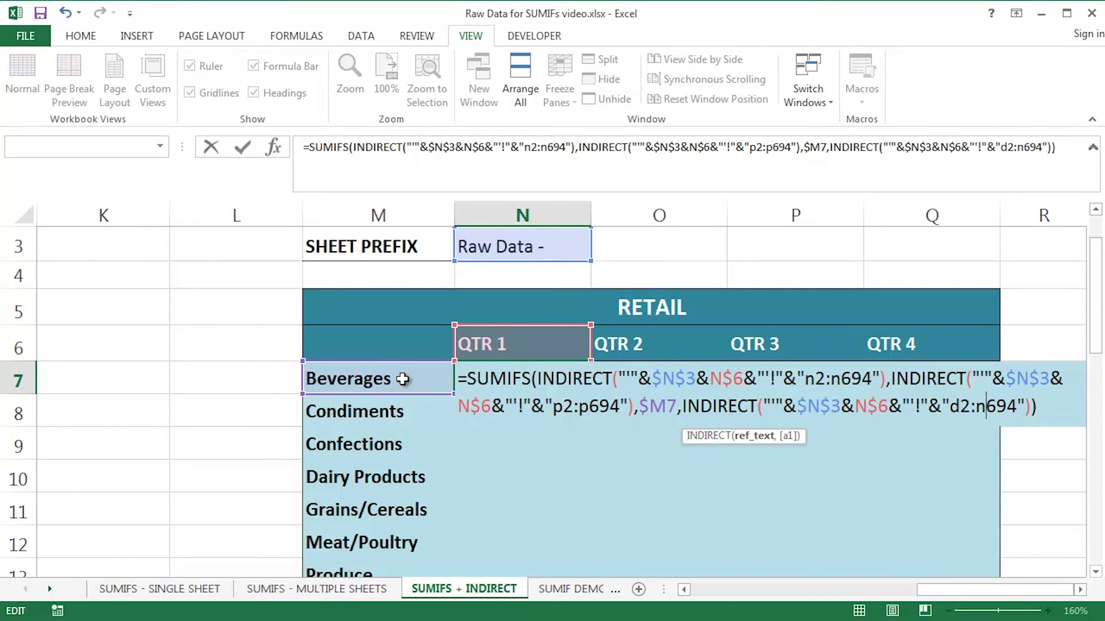
key("BackSpace")
type("d")
key("Right")
key("Right")
key("Right")
key("Right")
- Add cell M5 as the criteria2 argument with the absolute reference $M$5 and enter the completed formula in N7
type(",")
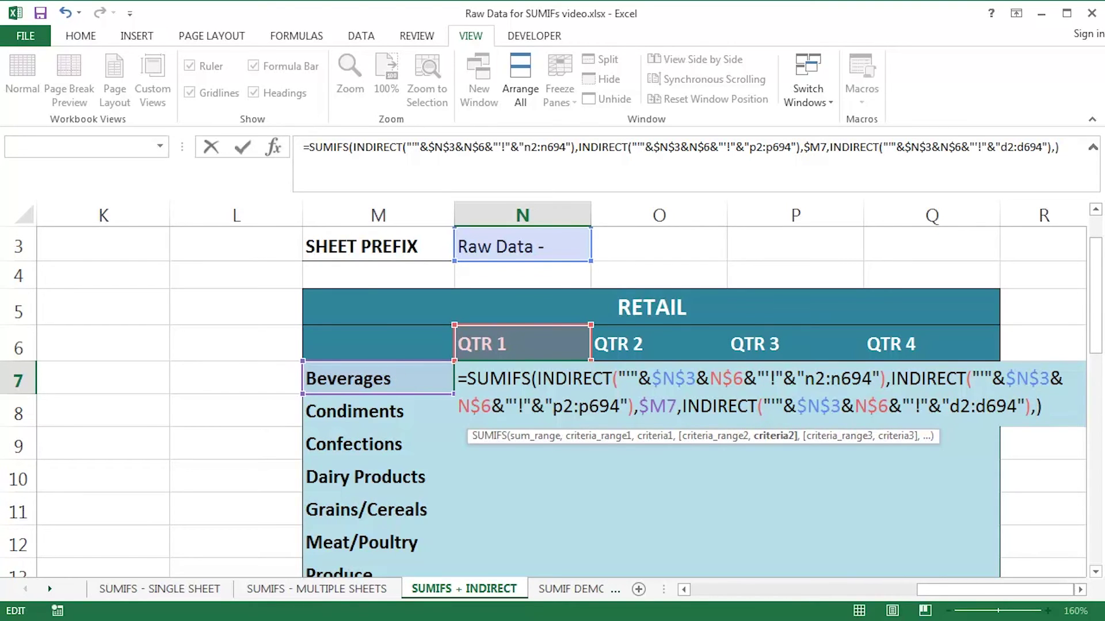
left_click(352, 308)
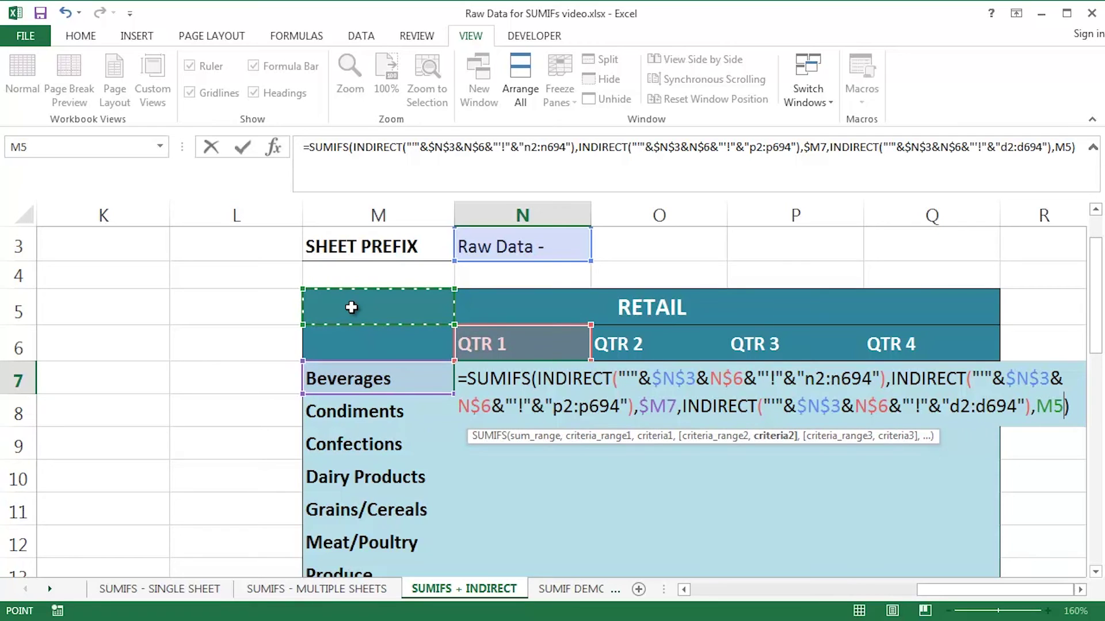
key("F4")
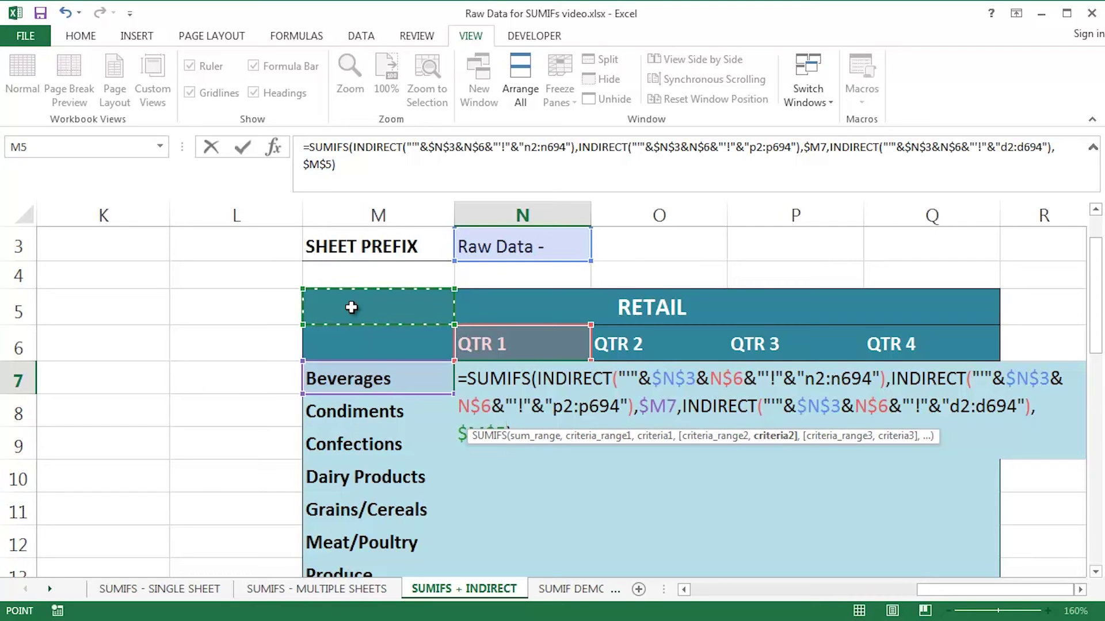
key("Return")
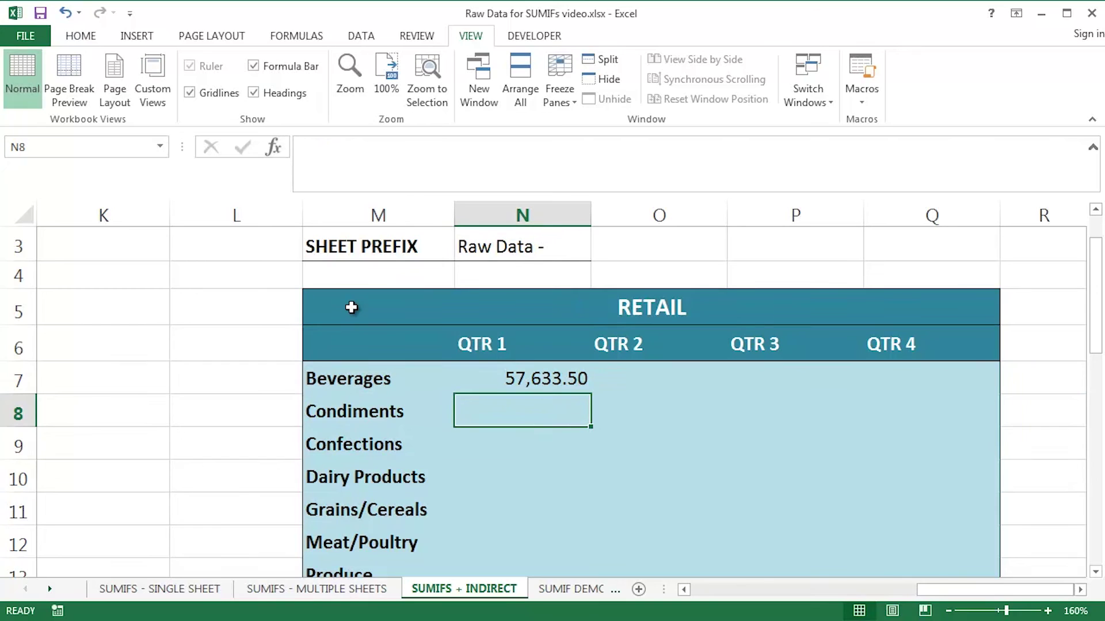
key("Up")
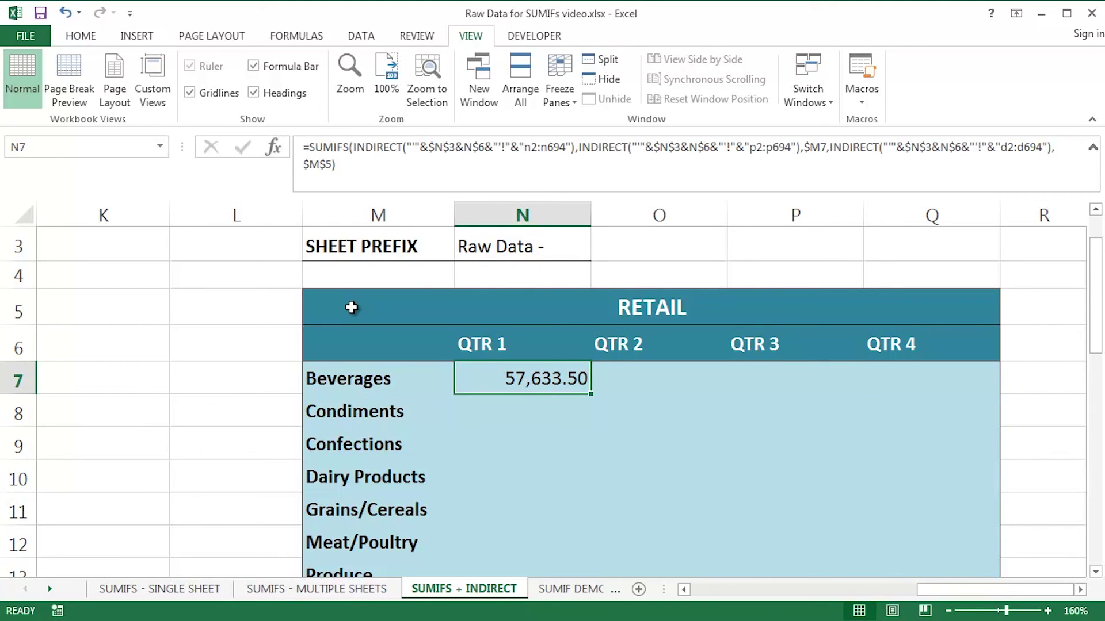
- Try filling the N7 formula across to QTR 4 and down to Seafood, and undo the fill
scroll(352, 308, "down", 1)
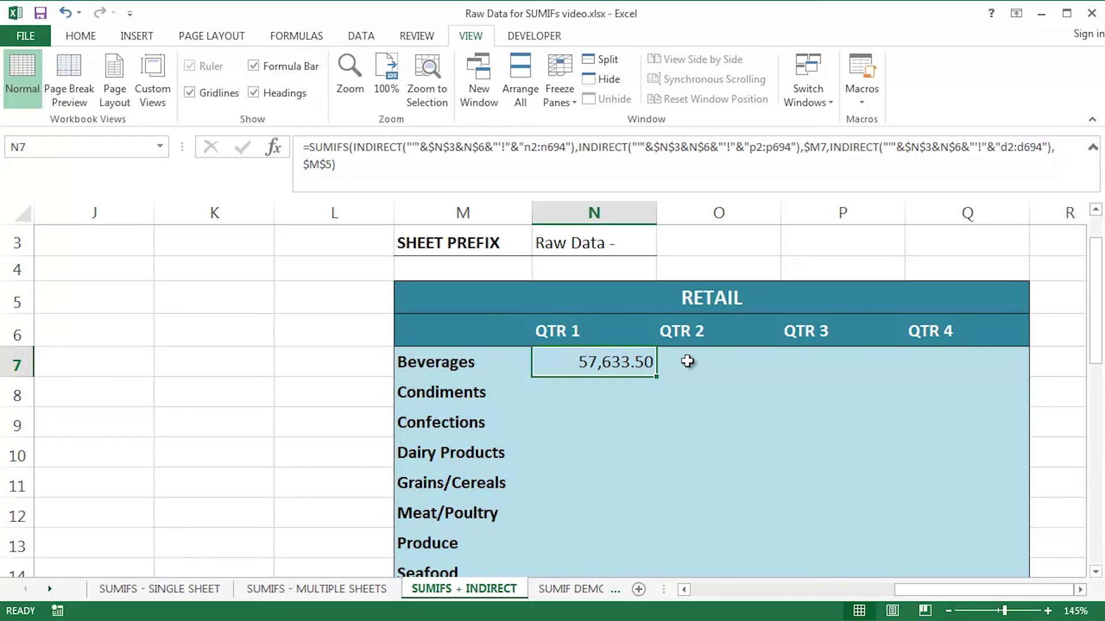
scroll(814, 393, "down", 1)
left_click_drag(657, 289, 974, 487)
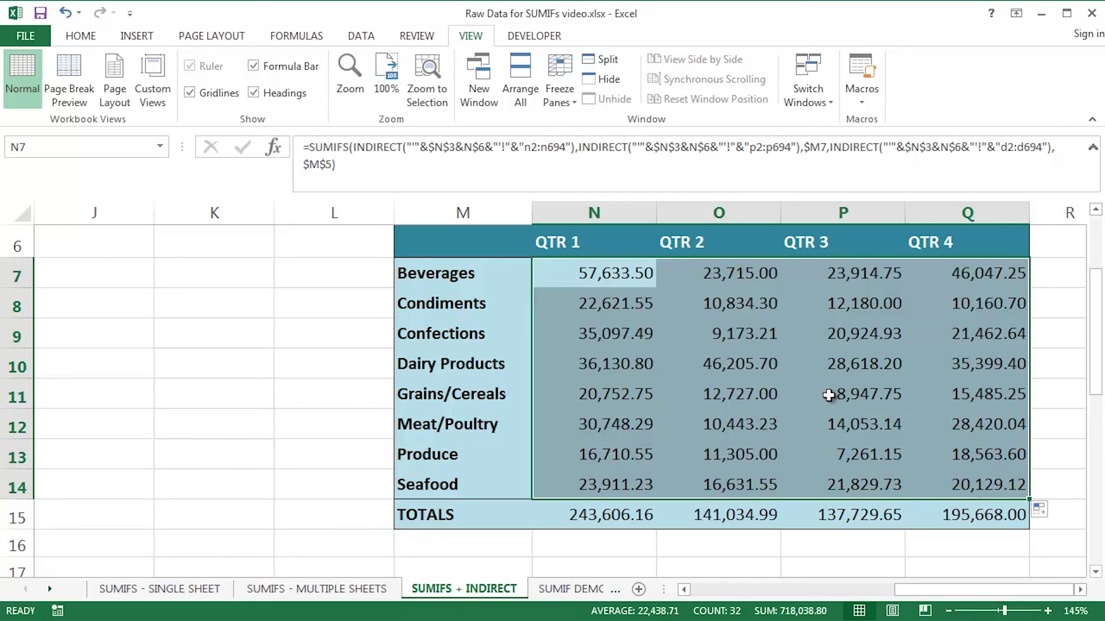
key("ctrl+z")
key("ctrl+z")
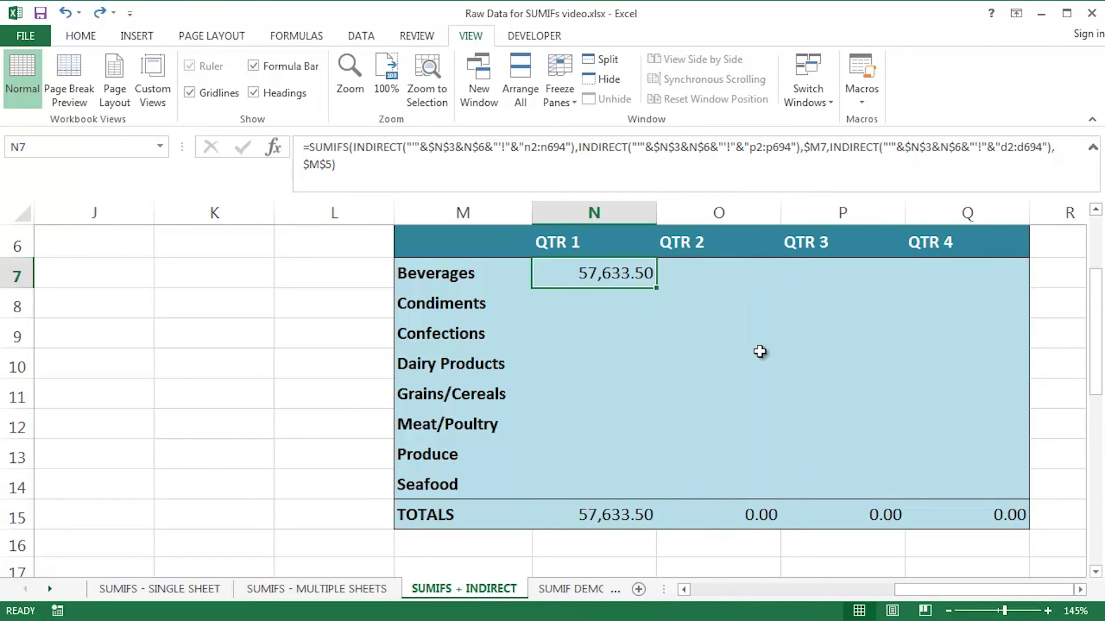
- Enter the N7 formula into the whole range N7:Q14 of the Retail table at once
key("shift+Right")
key("shift+Right")
key("shift+Right")
key("shift+Down")
key("shift+Down")
key("shift+Down")
key("shift+Down")
key("shift+Down")
key("shift+Down")
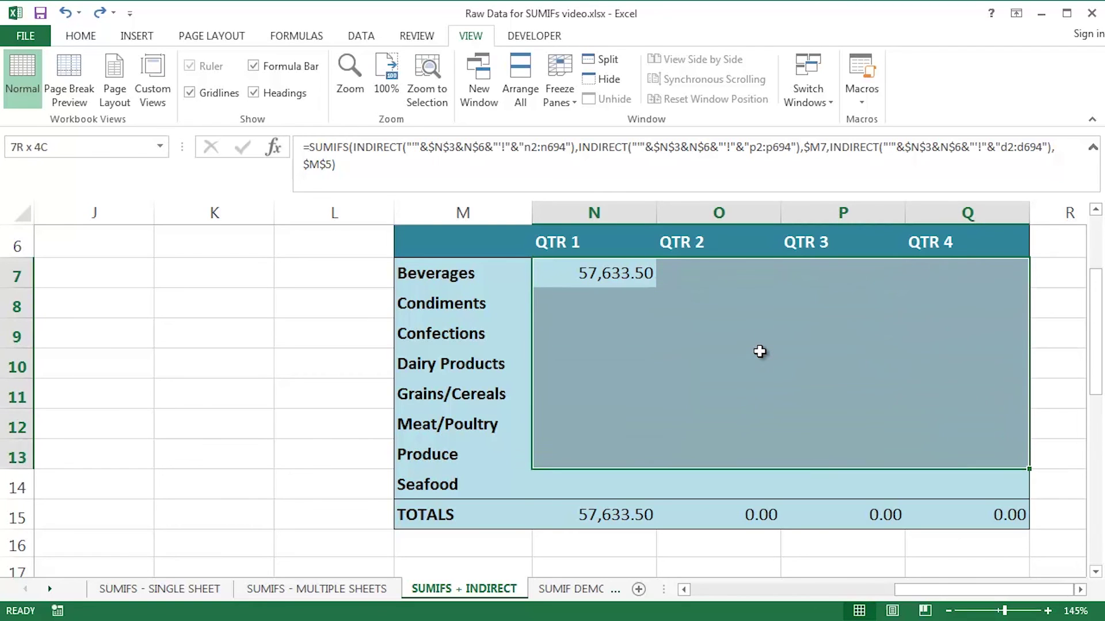
key("shift+Down")
left_click_drag(578, 279, 989, 471)
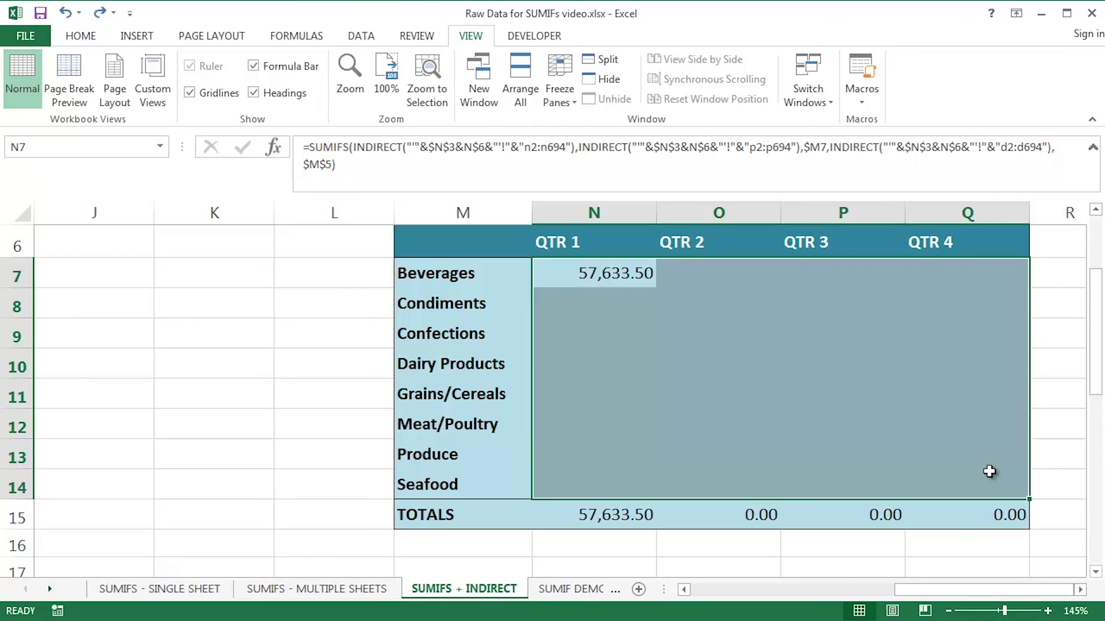
key("F2")
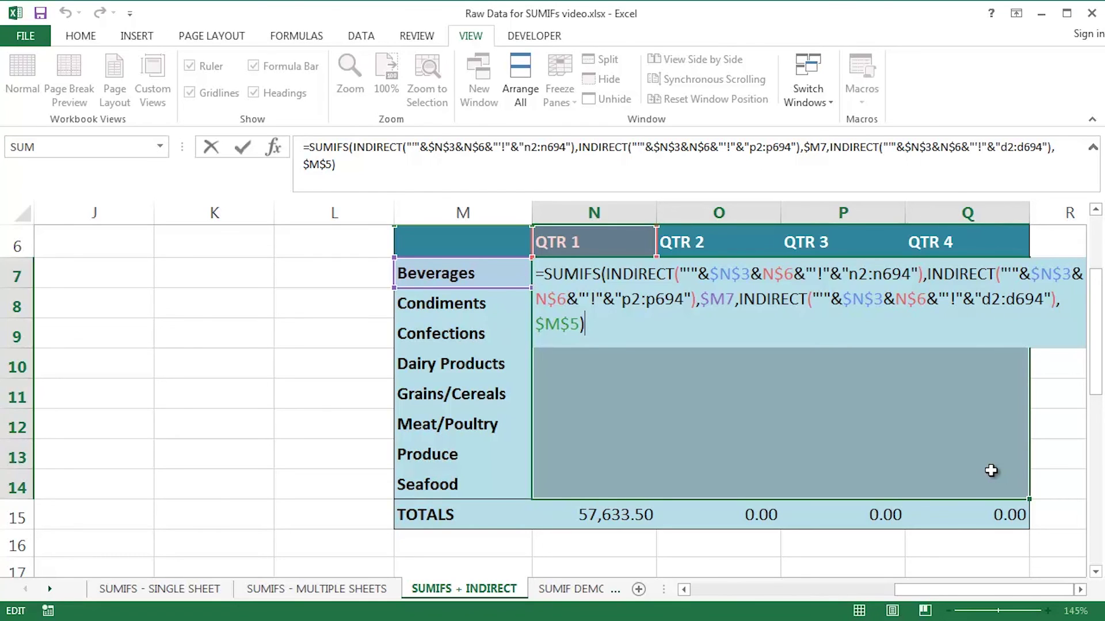
key("ctrl+Return")
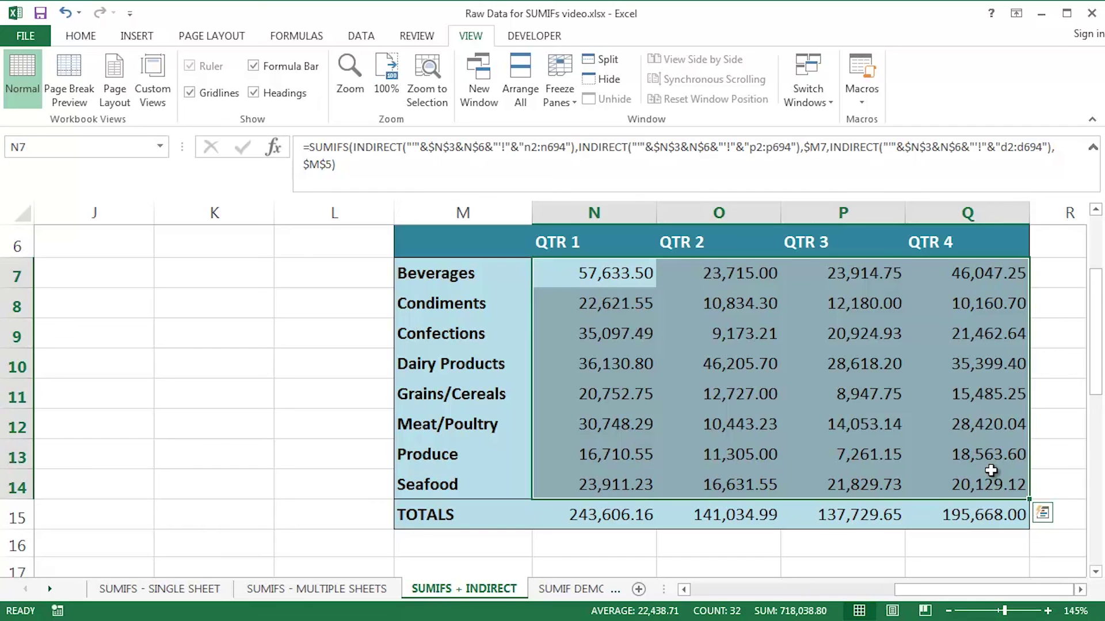
- Hide columns G through K, which hold the step-by-step demo between the two tables
left_click(401, 77)
key("ctrl+Home")
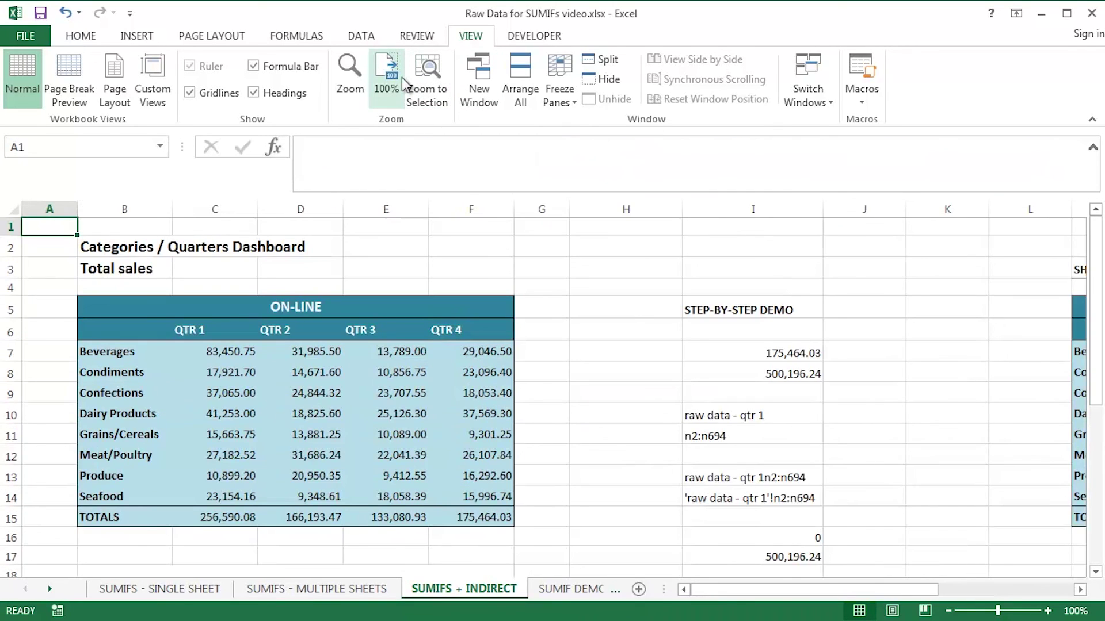
left_click_drag(547, 209, 909, 235)
right_click(920, 214)
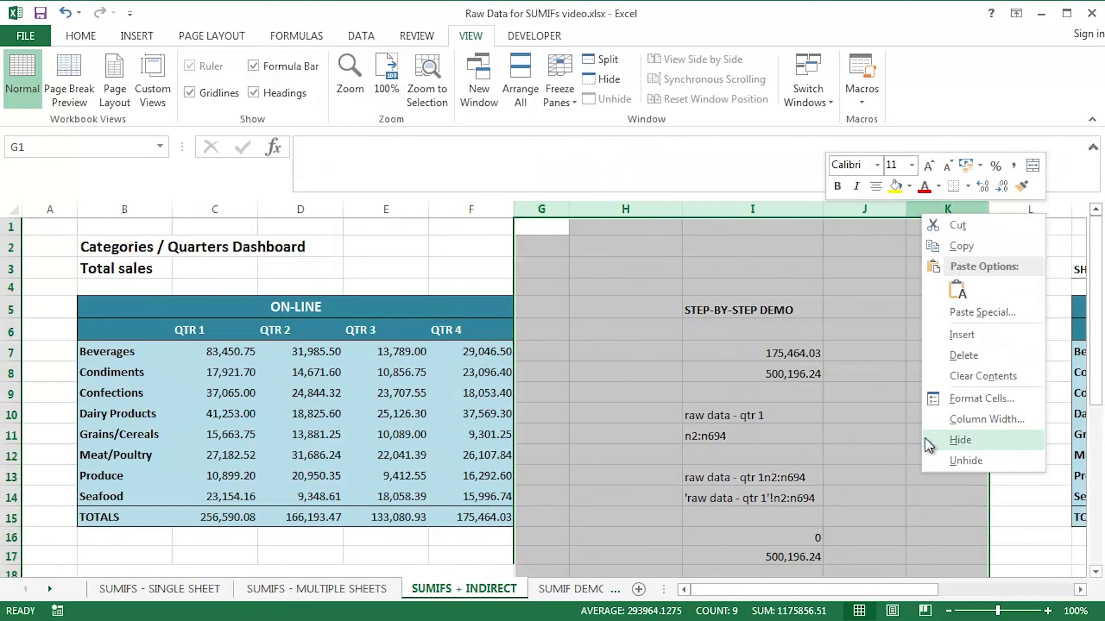
left_click(993, 441)
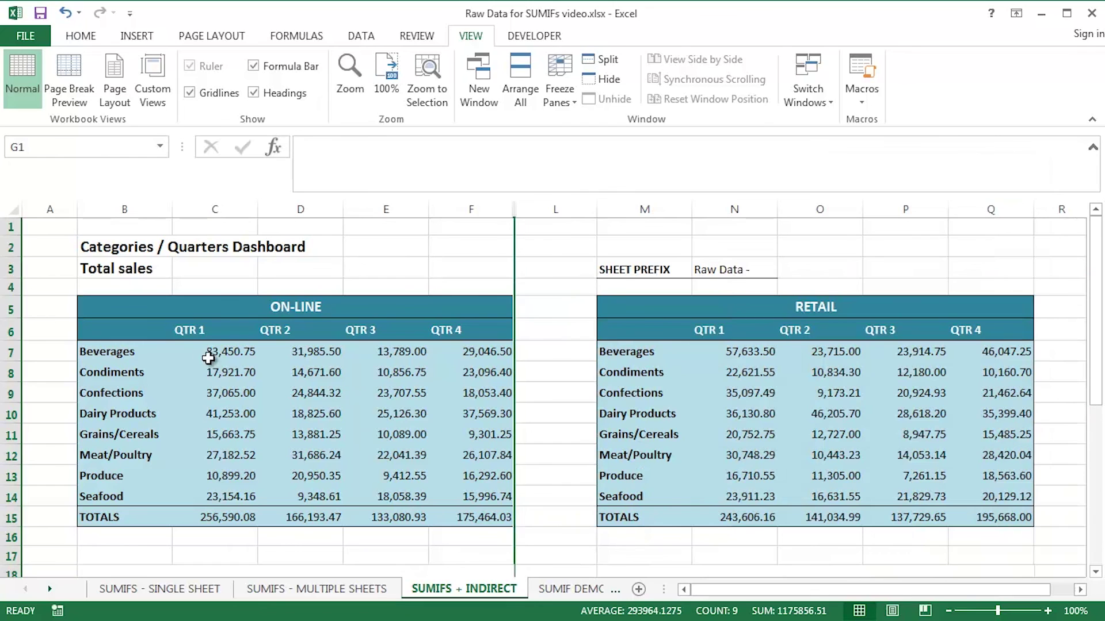
- Compare the On-line and Retail tables, highlighting the category labels and quarter headings of the On-line table
left_click_drag(136, 308, 503, 520)
left_click_drag(636, 308, 1012, 519)
left_click_drag(141, 353, 151, 491)
left_click_drag(212, 329, 476, 330)
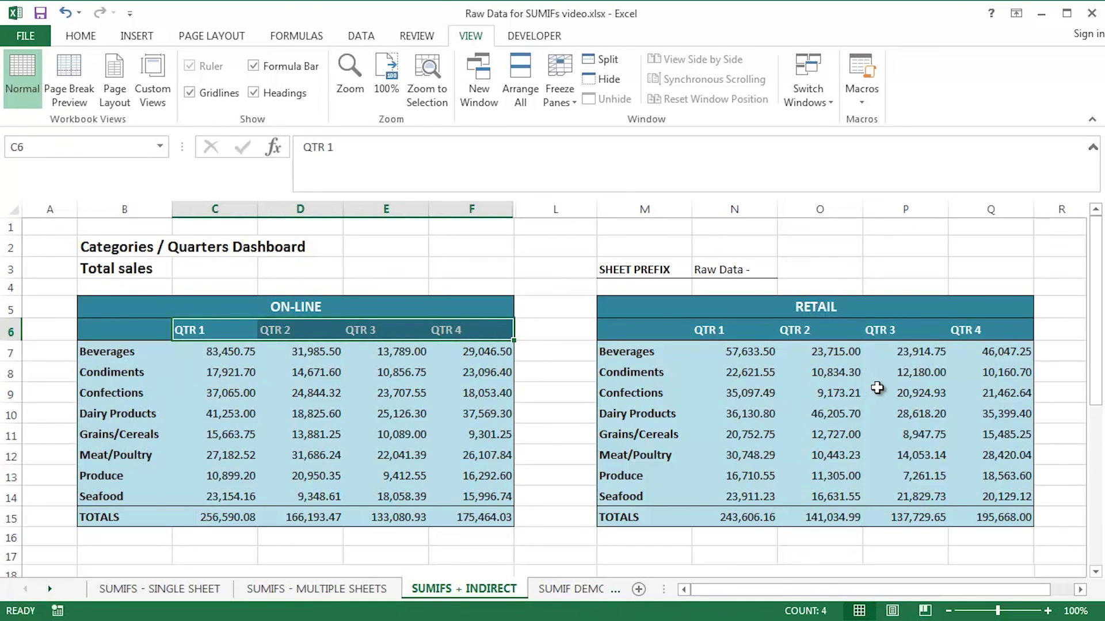
- Open the SUMIFS formula in N7 of the Retail table to examine its references
scroll(878, 386, "up", 4)
scroll(879, 386, "up", 2)
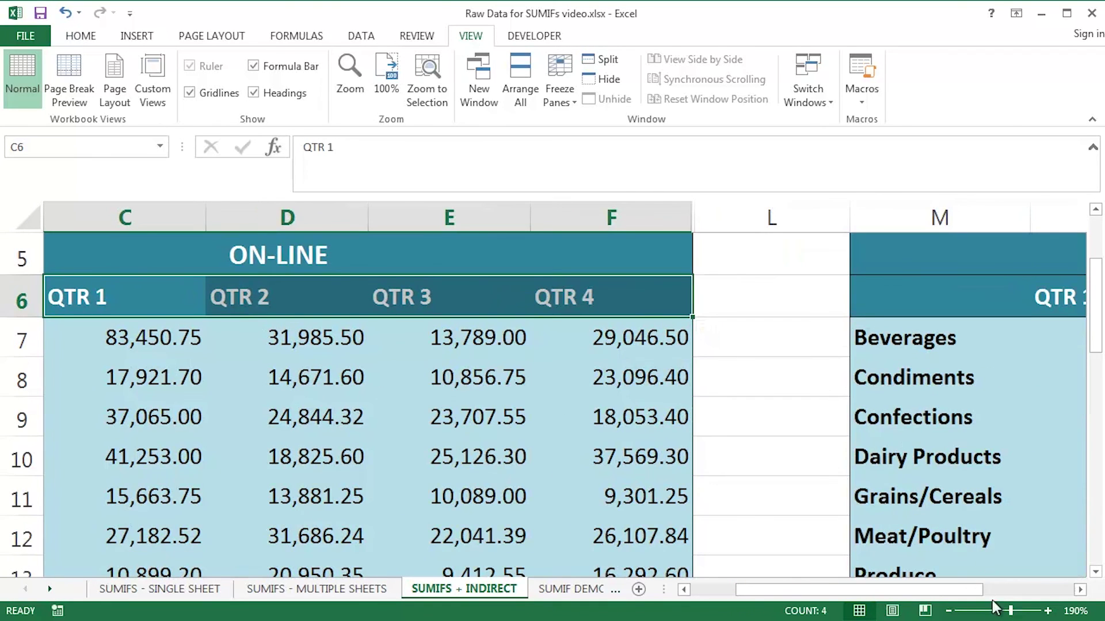
left_click_drag(968, 588, 1069, 604)
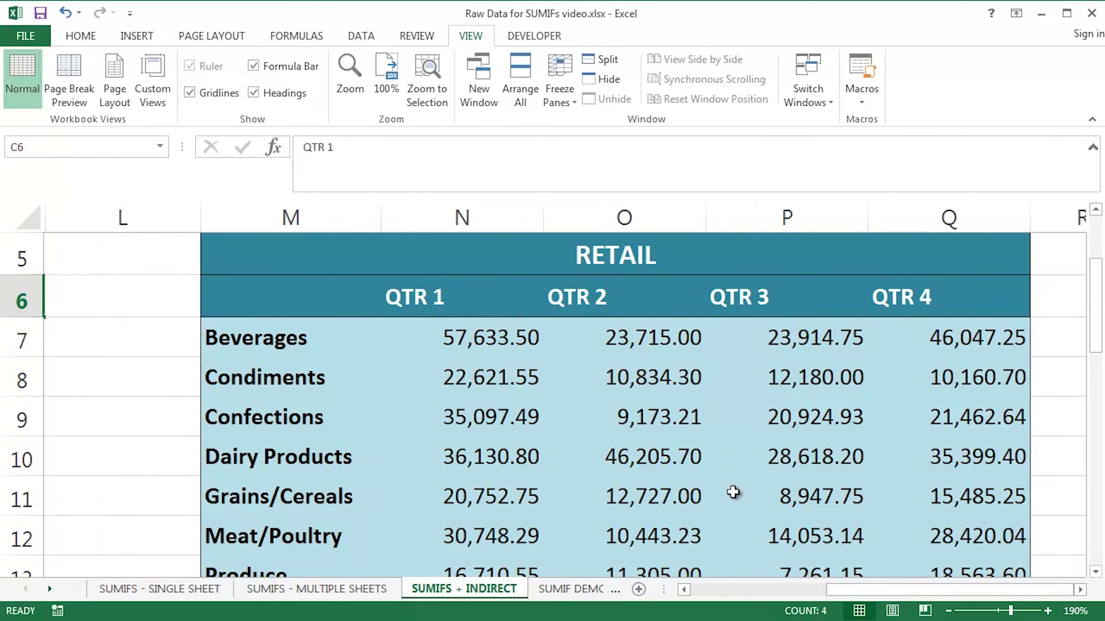
left_click(489, 335)
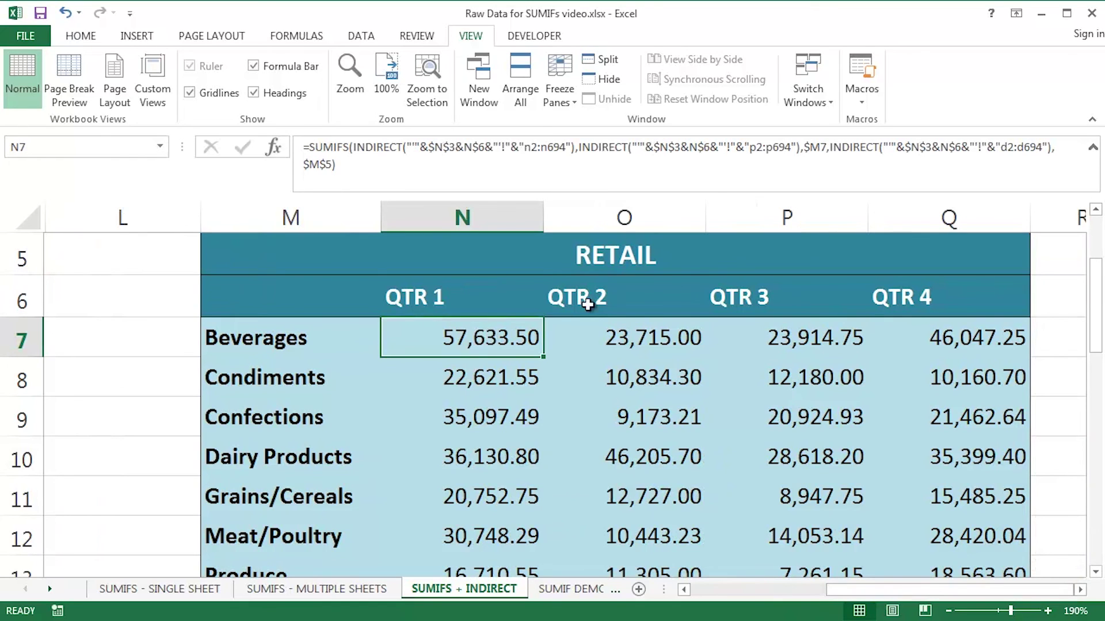
key("F2")
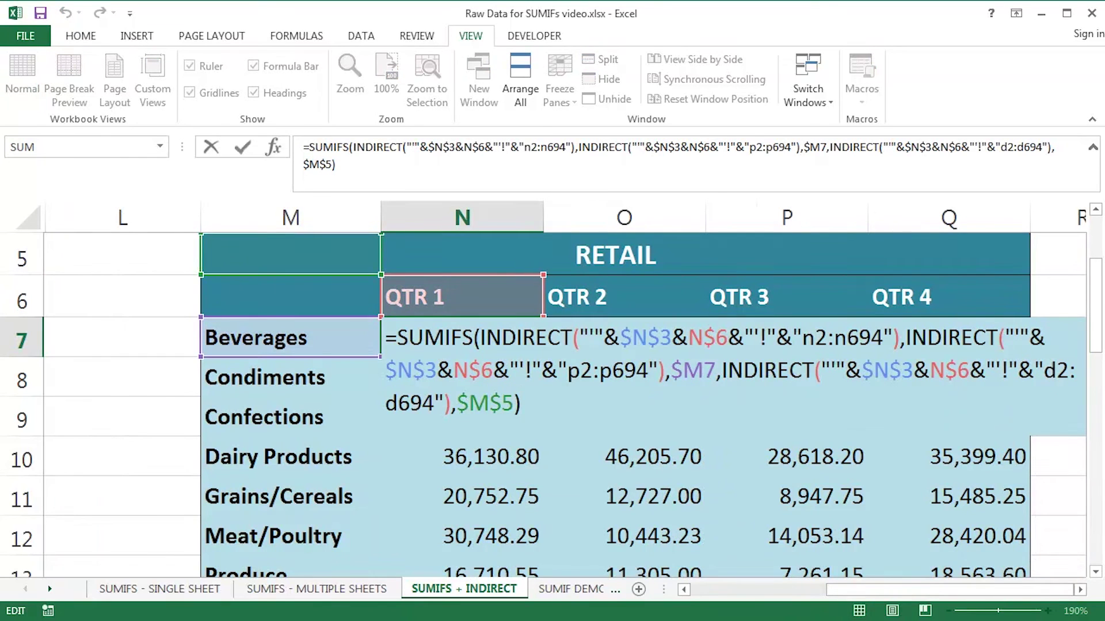